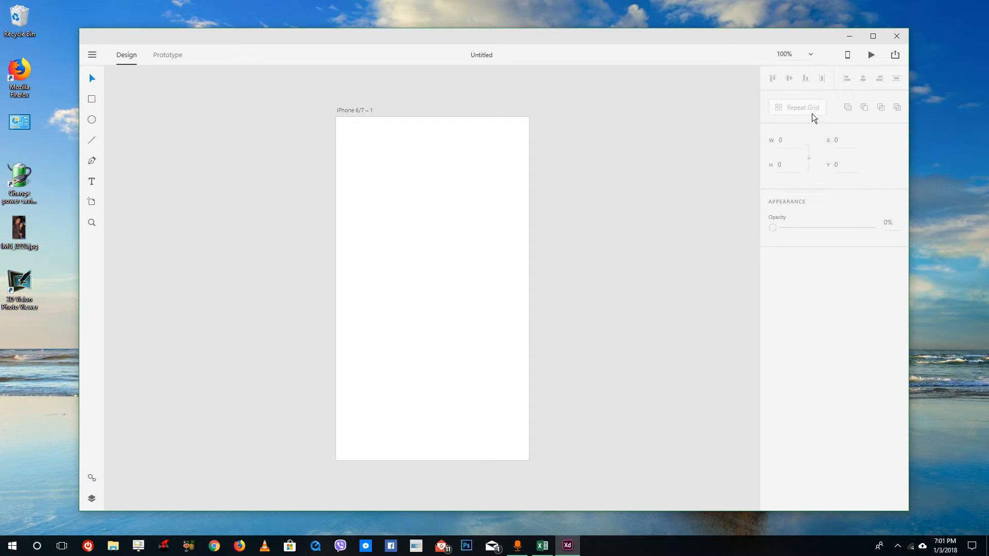
Draw a rectangle about 234 by 71 near the top of the iPhone 6/7 artboard and set its width to 200
{"action": "left_click", "coordinate": [92, 100]}
{"action": "left_click_drag", "start_coordinate": [359, 138], "coordinate": [479, 175]}
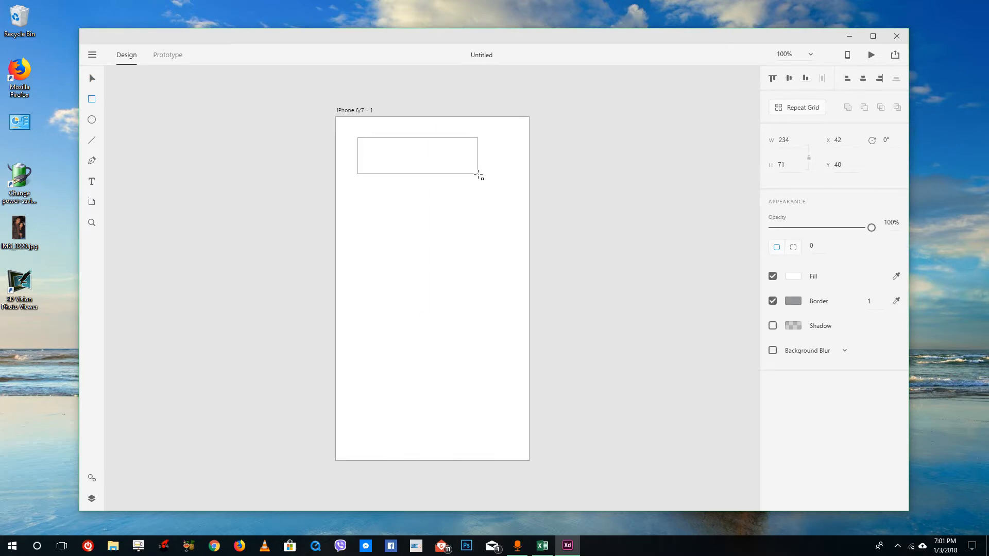
{"action": "left_click", "coordinate": [771, 140]}
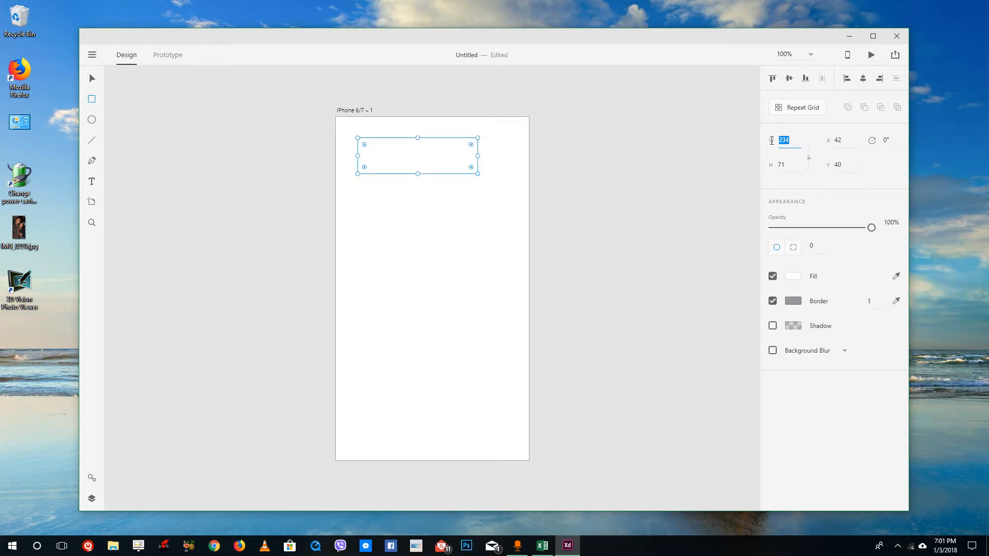
{"action": "left_click", "coordinate": [798, 165]}
{"action": "left_click", "coordinate": [784, 142]}
{"action": "type", "text": "200"}
{"action": "key", "text": "Return"}
{"action": "left_click", "coordinate": [459, 155]}
Switch the rectangle to individual corner radii, enter 40 for the first corner, and round all four corners to 36
{"action": "left_click", "coordinate": [794, 248]}
{"action": "left_click", "coordinate": [815, 247]}
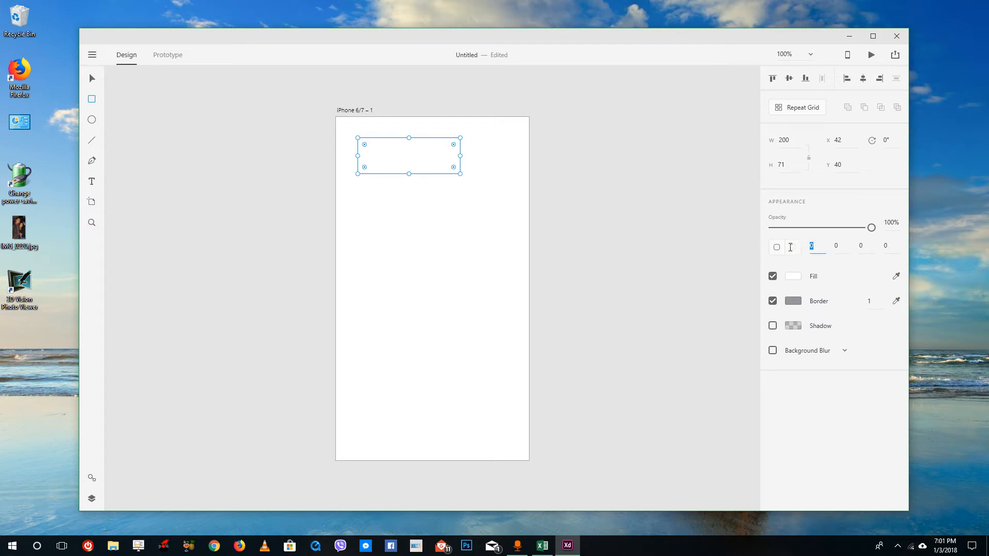
{"action": "type", "text": "40"}
{"action": "key", "text": "Return"}
{"action": "mouse_move", "coordinate": [454, 168]}
{"action": "left_mouse_down"}
{"action": "mouse_move", "coordinate": [444, 164]}
{"action": "mouse_move", "coordinate": [450, 172]}
{"action": "mouse_move", "coordinate": [448, 152]}
{"action": "mouse_move", "coordinate": [464, 141]}
{"action": "mouse_move", "coordinate": [442, 154]}
{"action": "left_mouse_up"}
{"action": "mouse_move", "coordinate": [870, 228]}
{"action": "left_mouse_down"}
{"action": "mouse_move", "coordinate": [817, 230]}
{"action": "mouse_move", "coordinate": [875, 229]}
{"action": "left_mouse_up"}
Give the rounded rectangle a red fill (#A81D1D) and a dark blue border (#193548)
{"action": "left_click", "coordinate": [793, 277]}
{"action": "left_click", "coordinate": [713, 233]}
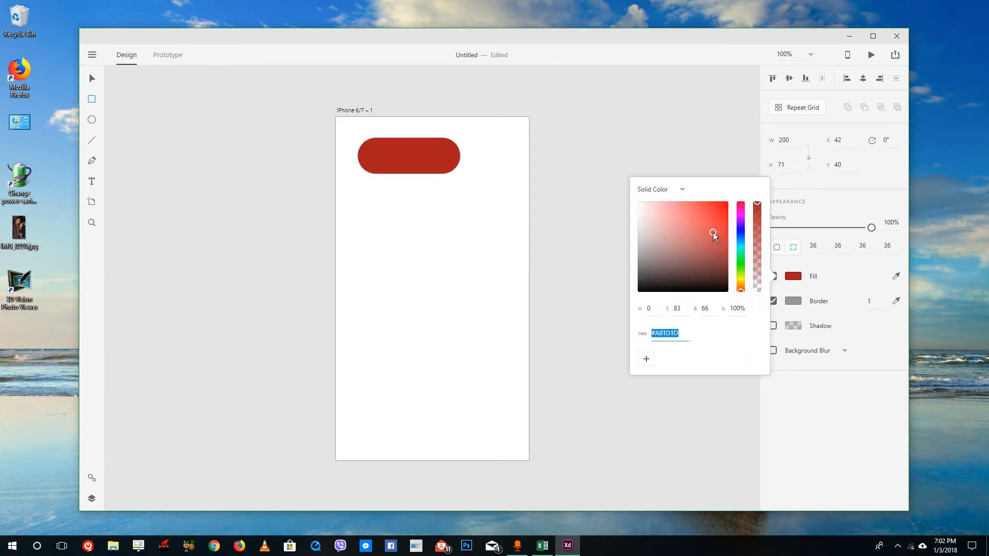
{"action": "left_click", "coordinate": [793, 301]}
{"action": "left_click", "coordinate": [697, 283]}
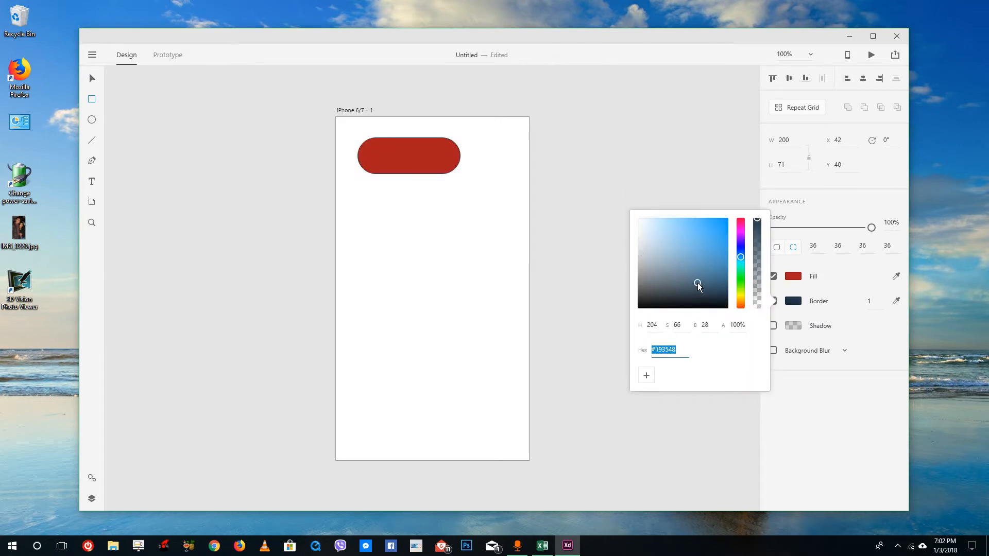
Draw an ellipse about 136 by 146 below the red rectangle and enable its background blur
{"action": "left_click", "coordinate": [92, 120]}
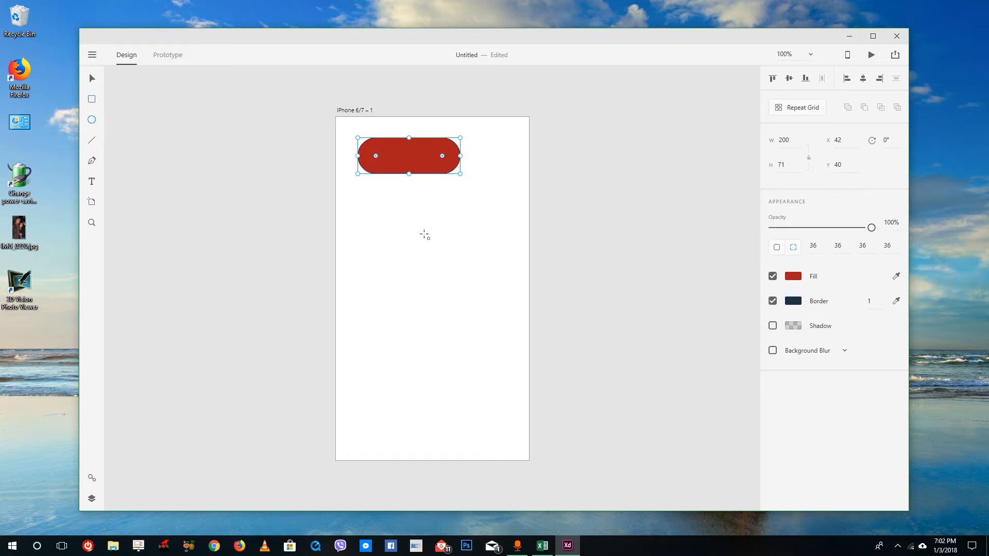
{"action": "left_click_drag", "start_coordinate": [384, 204], "coordinate": [453, 279]}
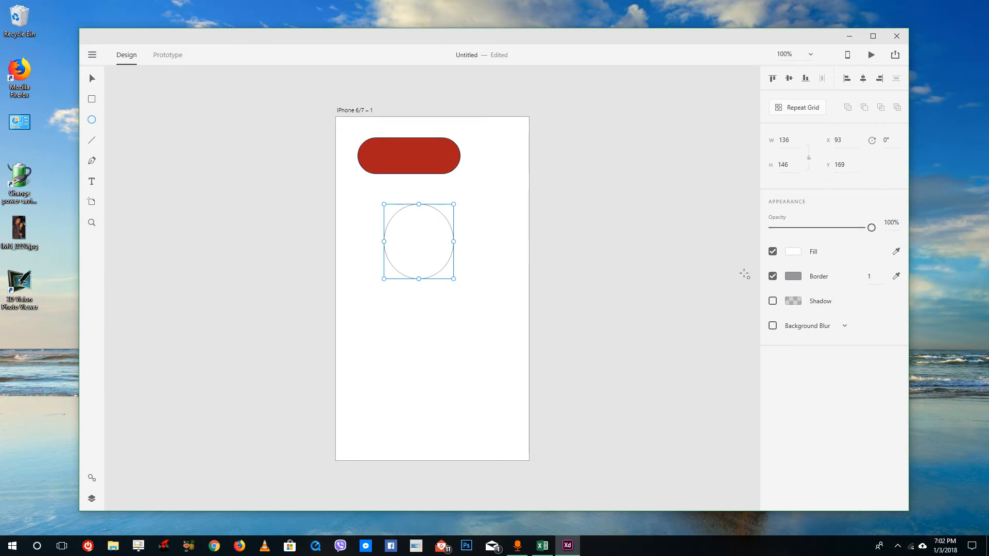
{"action": "left_click", "coordinate": [845, 324]}
{"action": "left_click", "coordinate": [839, 344]}
{"action": "left_click", "coordinate": [835, 324]}
{"action": "left_click", "coordinate": [813, 361]}
{"action": "left_click_drag", "start_coordinate": [798, 352], "coordinate": [770, 351]}
{"action": "left_click", "coordinate": [810, 329]}
{"action": "left_click", "coordinate": [808, 343]}
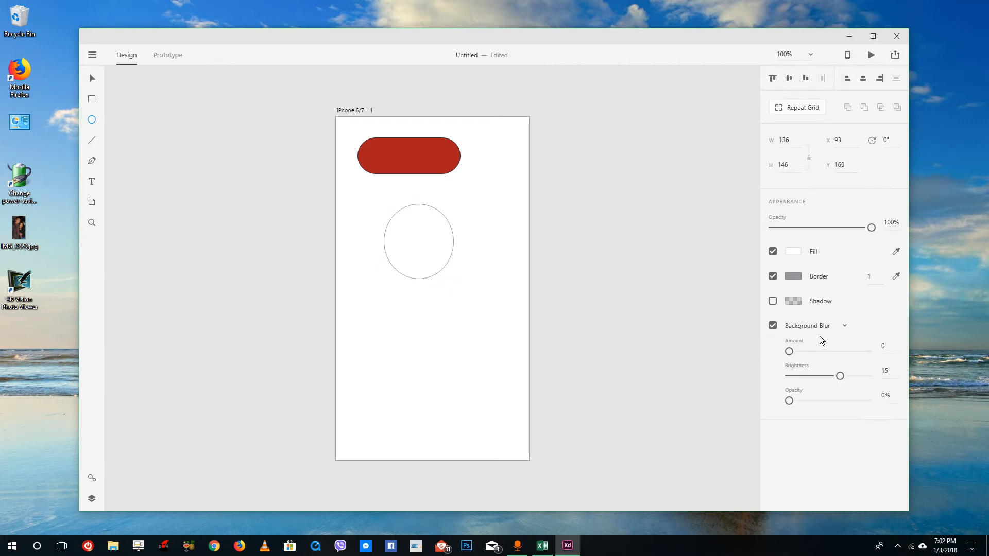
Draw a nearly vertical line about 142 high beside the red rectangle and ellipse, and set its border size to 20
{"action": "left_click", "coordinate": [92, 140]}
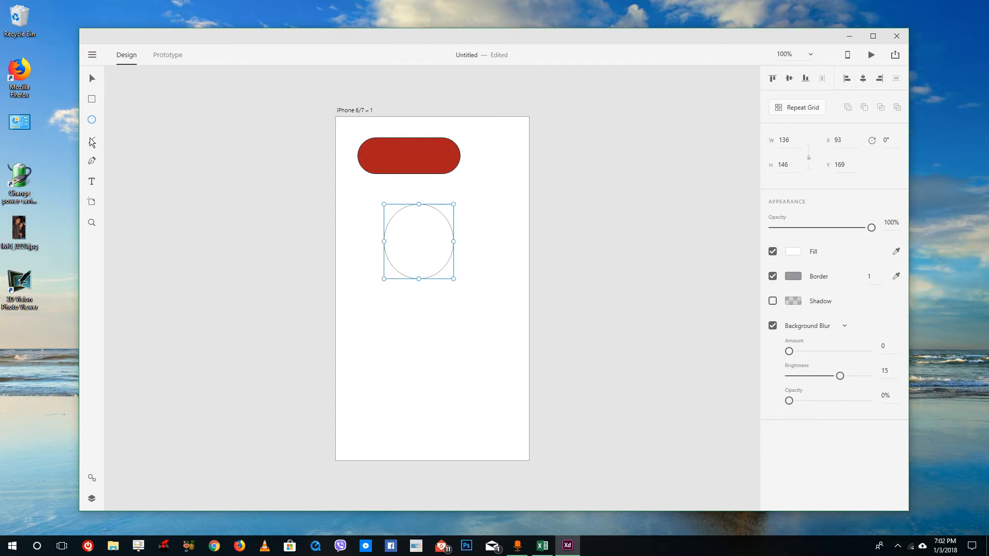
{"action": "left_click_drag", "start_coordinate": [503, 168], "coordinate": [510, 242]}
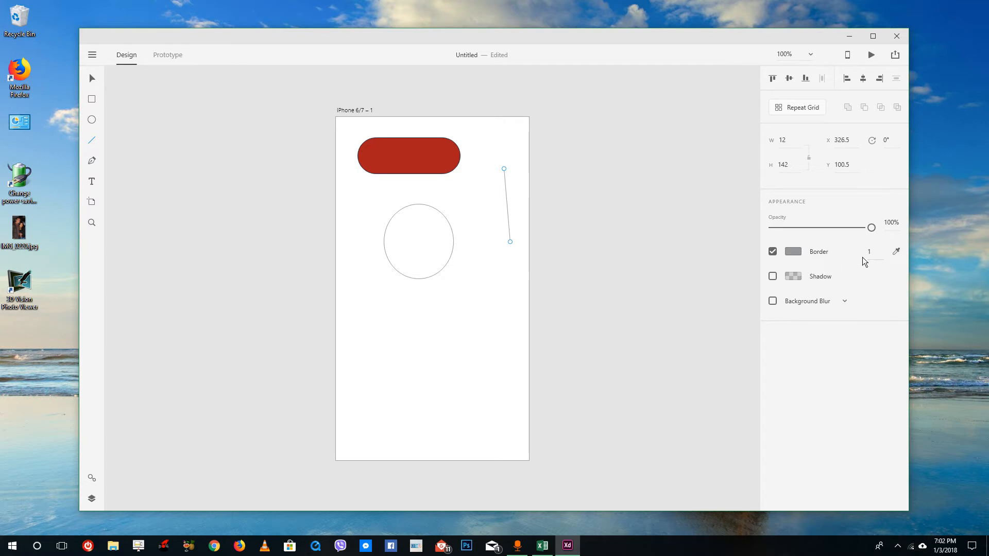
{"action": "type", "text": "20"}
{"action": "key", "text": "Return"}
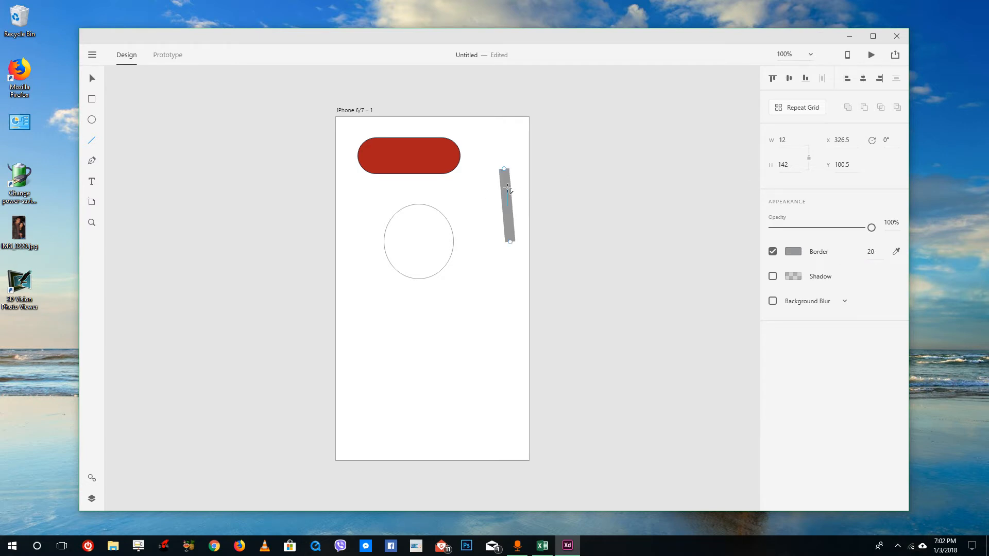
Draw a closed curved shape below the ellipse with the Pen tool and fill it with dark red (#7E0202)
{"action": "left_click", "coordinate": [91, 160]}
{"action": "left_click", "coordinate": [472, 309]}
{"action": "left_click_drag", "start_coordinate": [452, 360], "coordinate": [454, 303]}
{"action": "left_click", "coordinate": [472, 310]}
{"action": "left_click", "coordinate": [793, 251]}
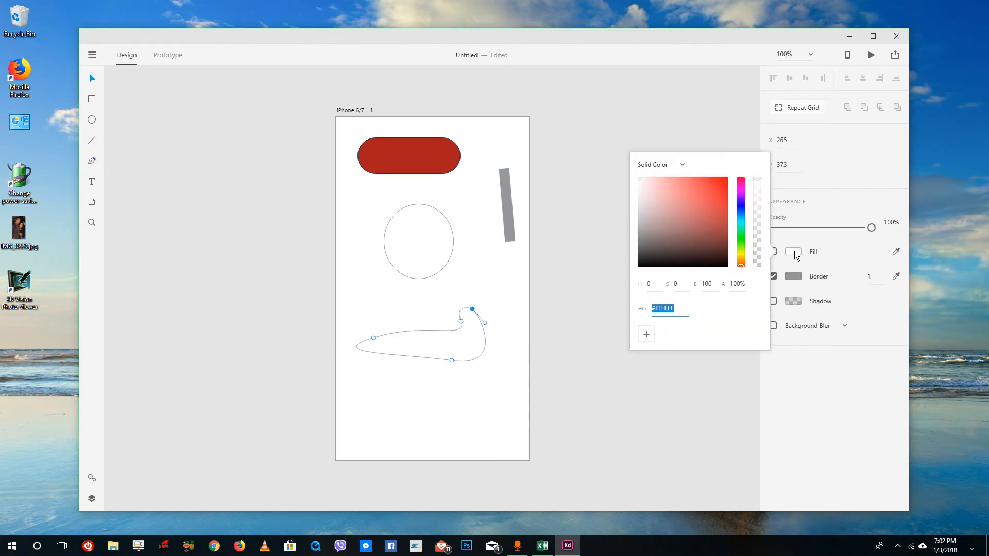
{"action": "left_click", "coordinate": [725, 222]}
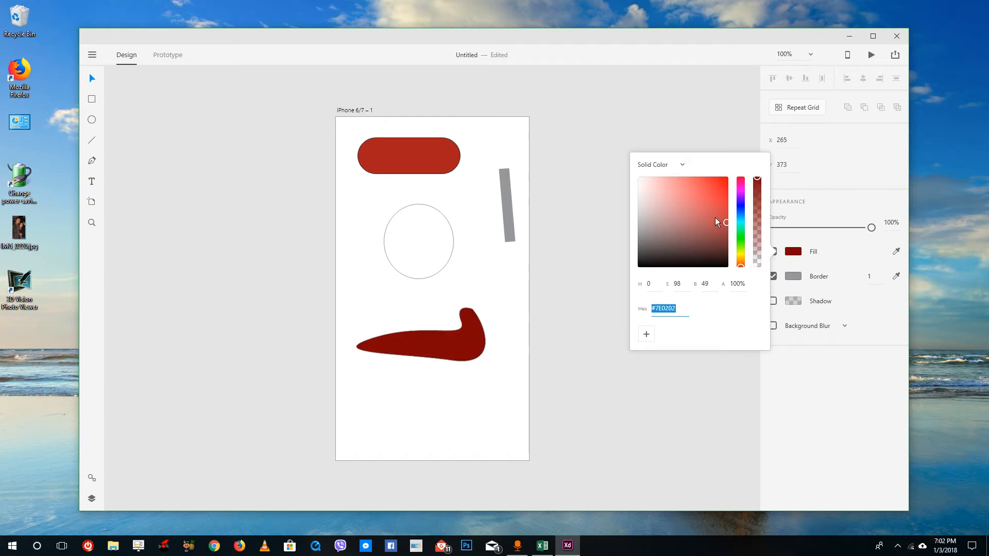
Add a text box about 214 by 88 below the curved shape containing "dfjngdfjngjdfngjnfdg"
{"action": "left_click", "coordinate": [93, 180]}
{"action": "left_click_drag", "start_coordinate": [380, 391], "coordinate": [490, 438]}
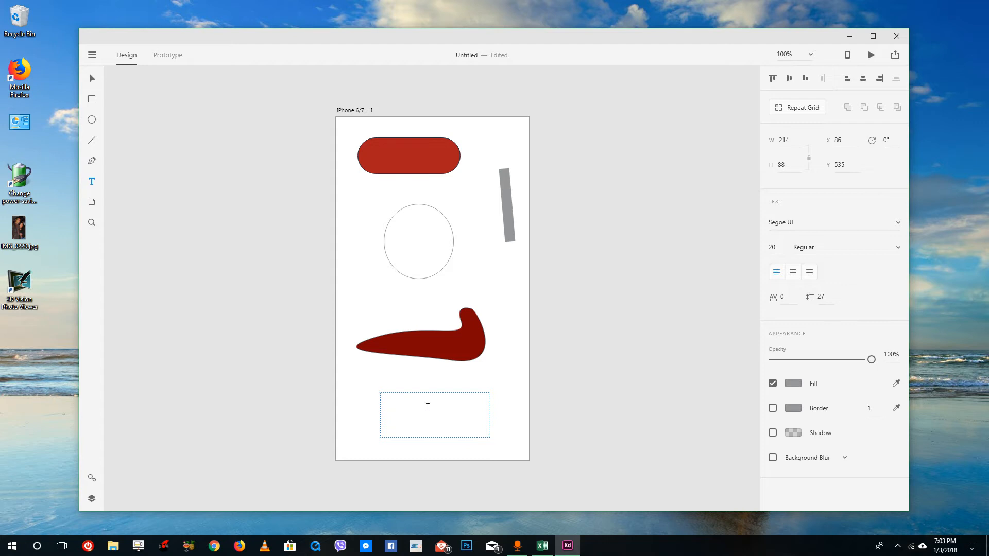
{"action": "type", "text": "dfjngdfjngjdfngjnfdg"}
Change the text's font to Segoe Print and align it right
{"action": "left_click_drag", "start_coordinate": [483, 399], "coordinate": [347, 397]}
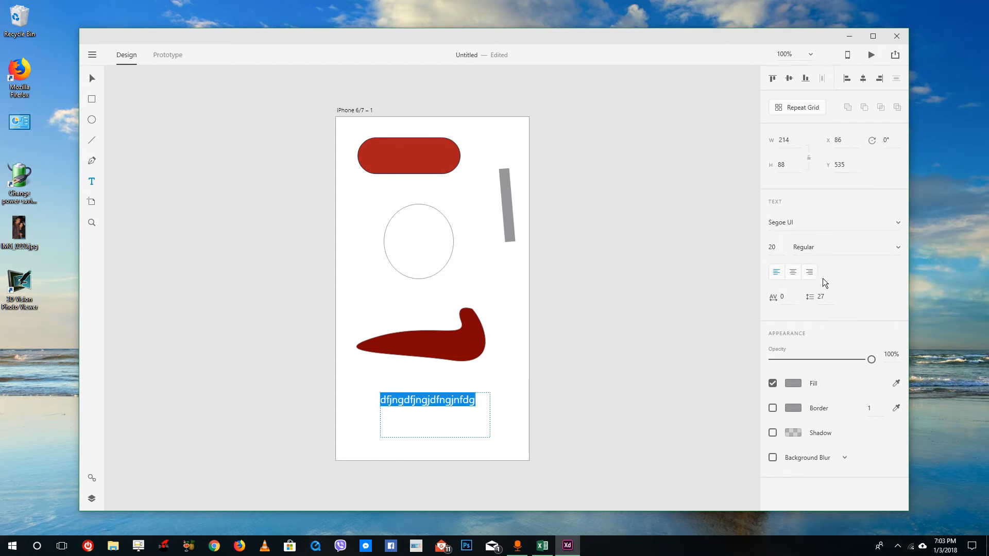
{"action": "left_click", "coordinate": [890, 222]}
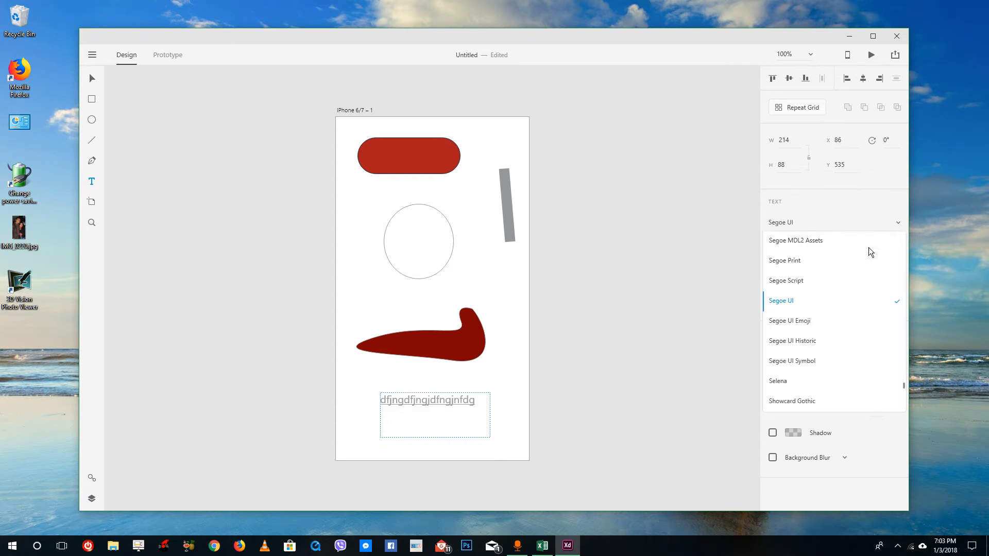
{"action": "left_click", "coordinate": [852, 261]}
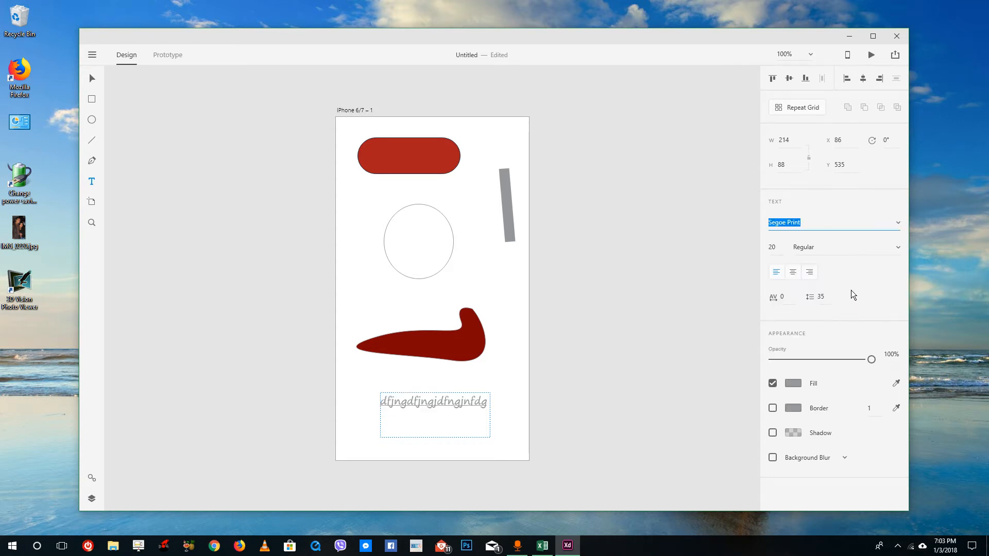
{"action": "left_click", "coordinate": [794, 272]}
{"action": "left_click", "coordinate": [809, 273]}
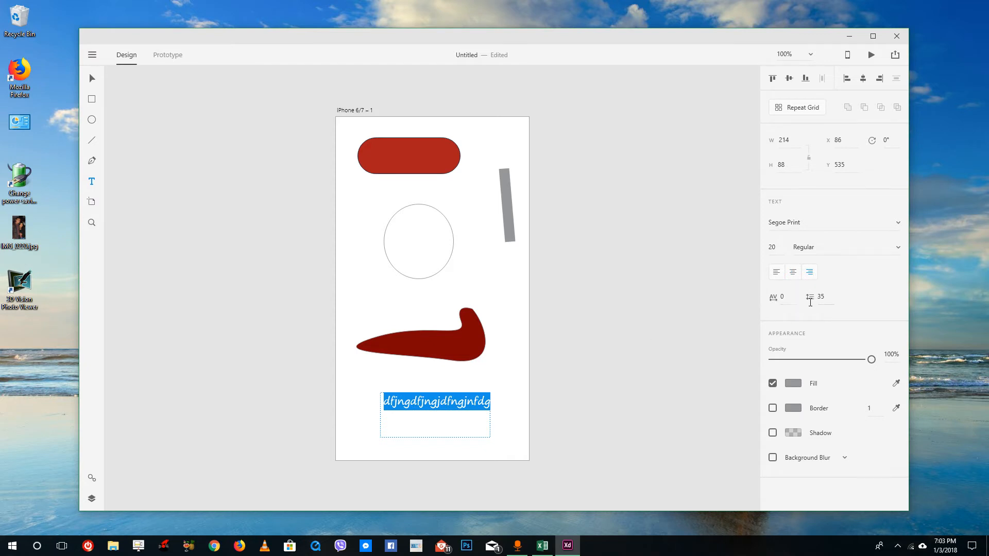
{"action": "left_click", "coordinate": [812, 296]}
Break the text before its last letter, insert "dfgdfgfdg" on the second line, and set the line spacing to 20
{"action": "left_click", "coordinate": [485, 401]}
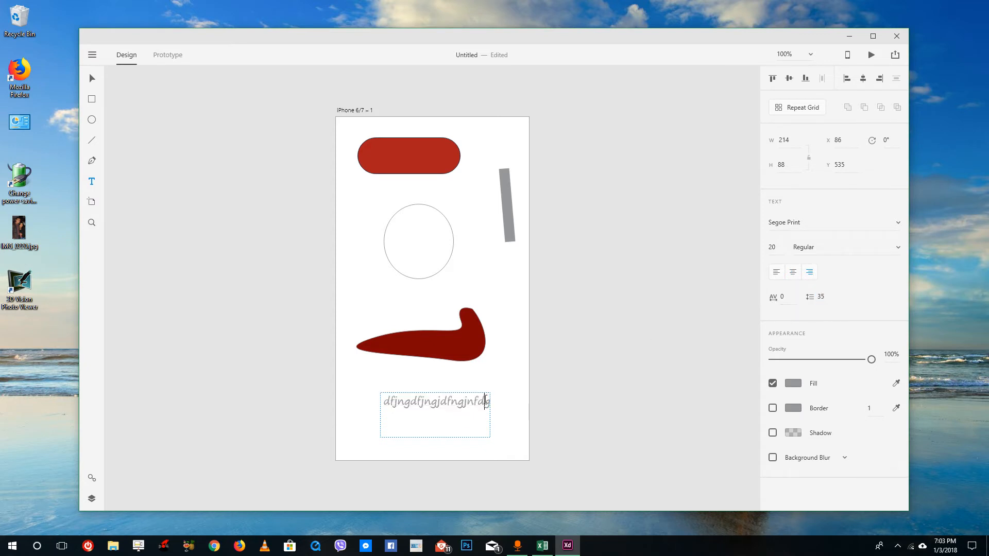
{"action": "key", "text": "Return"}
{"action": "type", "text": "dfgdfgfdgg"}
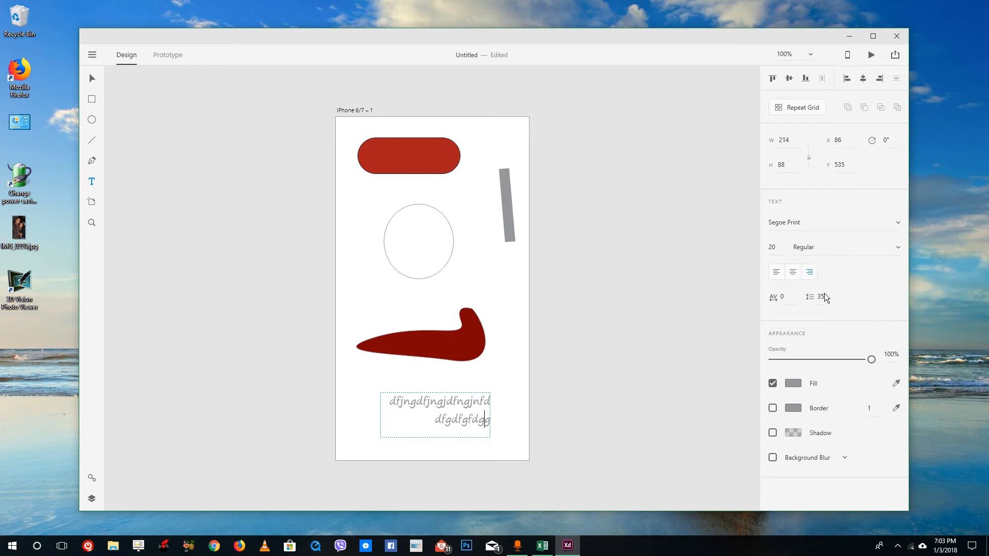
{"action": "key", "text": "Return"}
{"action": "left_click", "coordinate": [823, 296]}
{"action": "type", "text": "20"}
{"action": "key", "text": "Return"}
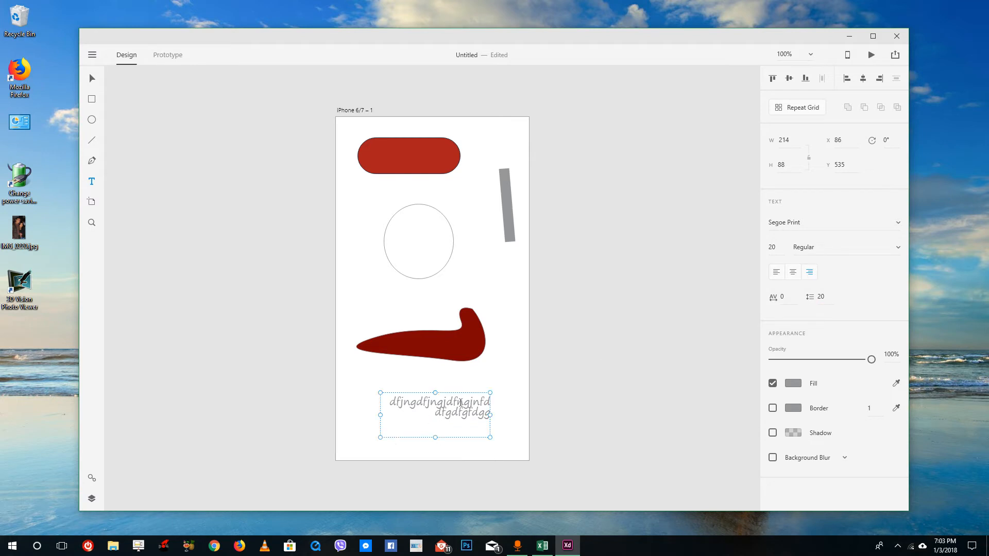
Align the two-line text left and make it bold
{"action": "left_click", "coordinate": [794, 273]}
{"action": "left_click", "coordinate": [779, 275]}
{"action": "left_click", "coordinate": [891, 248]}
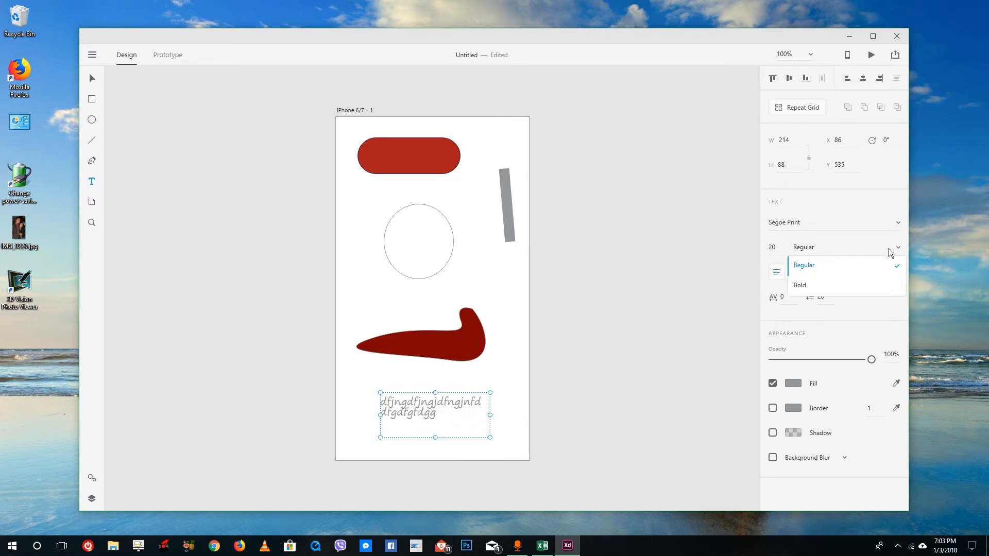
{"action": "left_click", "coordinate": [837, 283]}
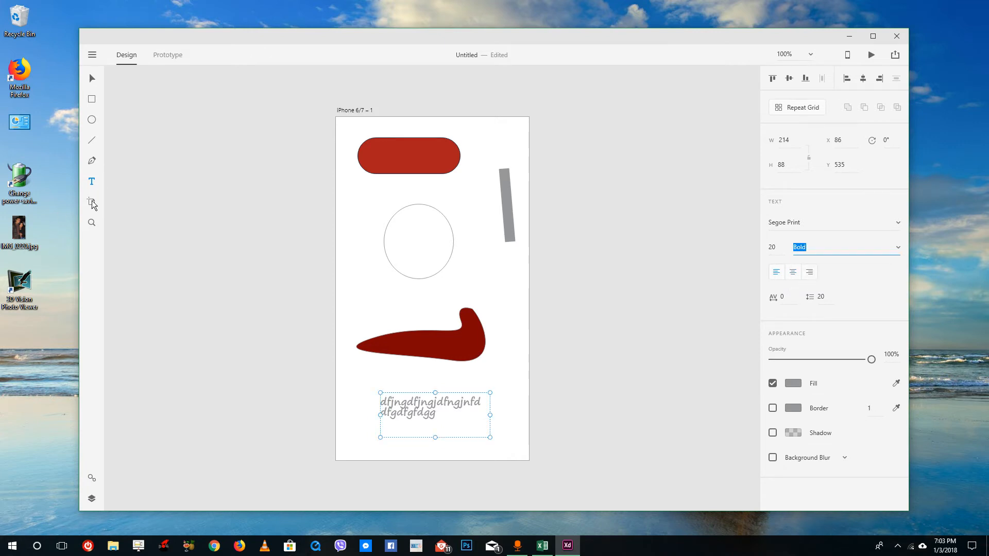
Add a second iPhone 6/7 artboard beside the first one and deselect it
{"action": "left_click", "coordinate": [93, 202]}
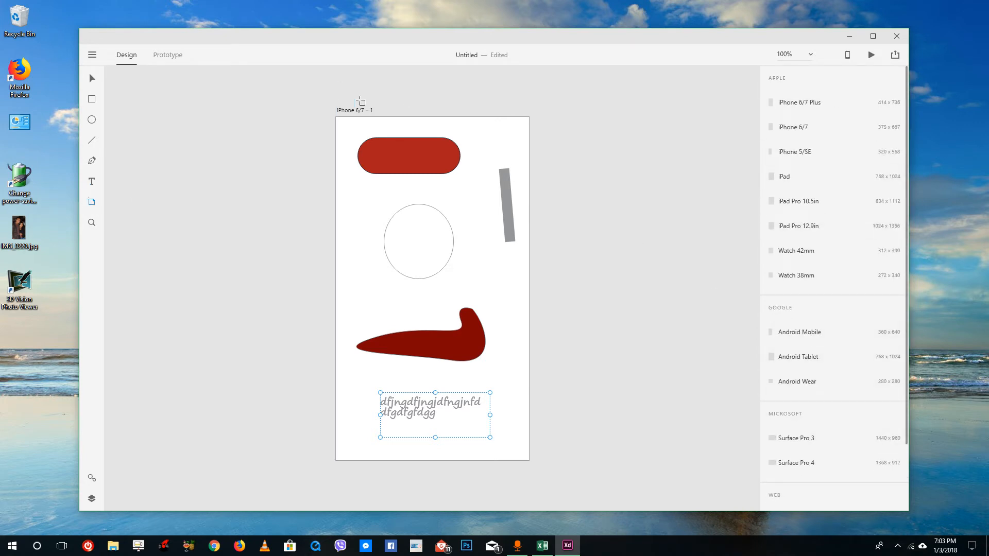
{"action": "left_click", "coordinate": [802, 127]}
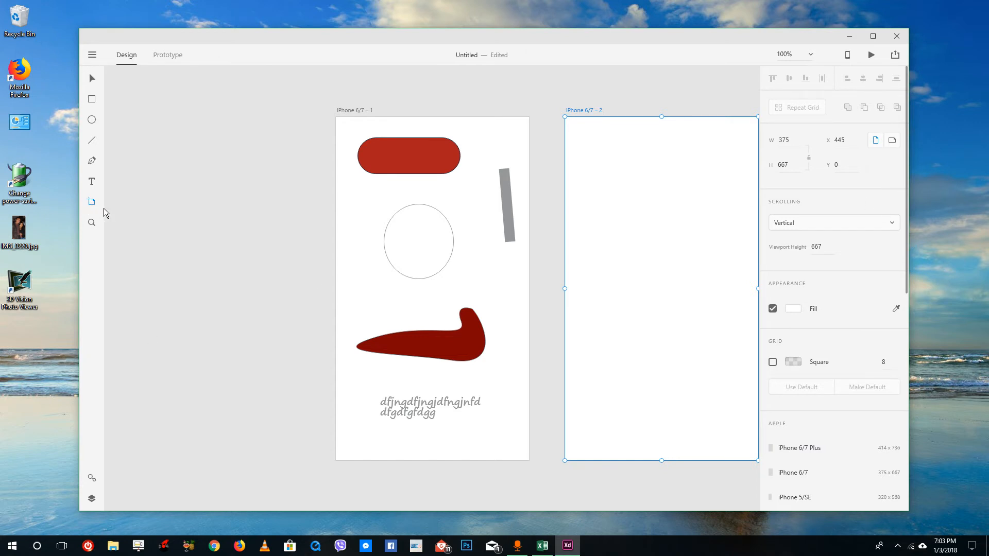
{"action": "left_click", "coordinate": [93, 192]}
{"action": "left_click", "coordinate": [93, 201]}
{"action": "left_click", "coordinate": [135, 168]}
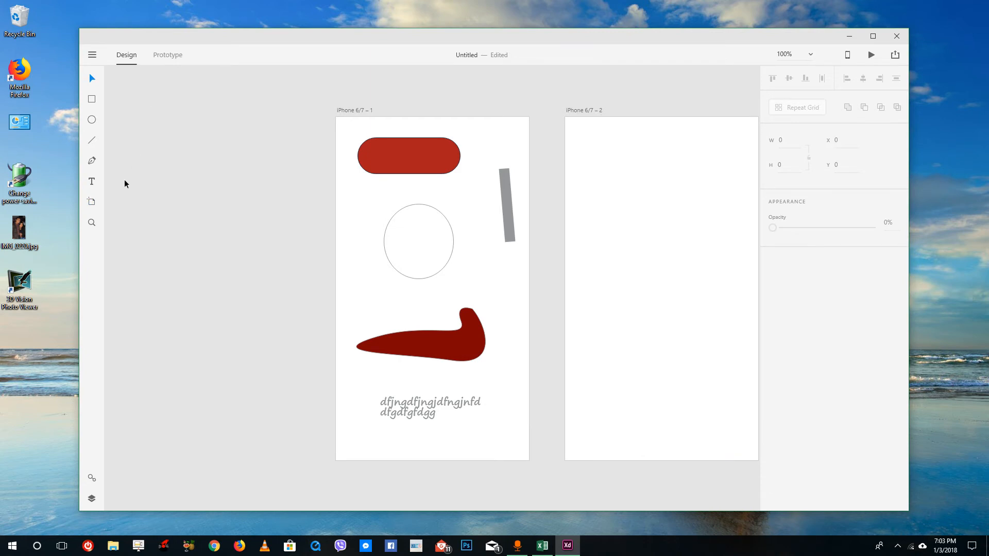
Add a Surface Pro 3 artboard next to the two iPhone artboards
{"action": "scroll", "coordinate": [824, 319], "scroll_direction": "down", "scroll_amount": 3}
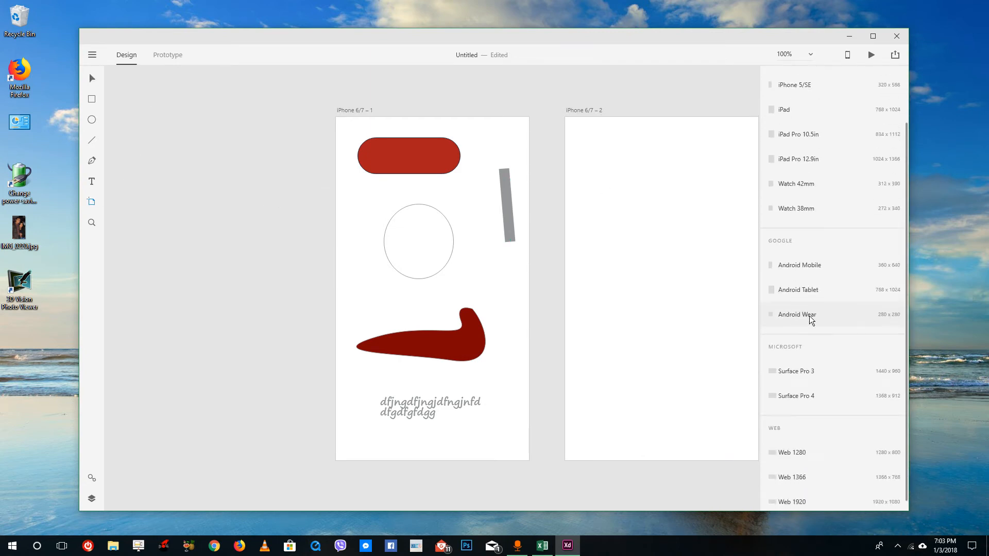
{"action": "left_click", "coordinate": [800, 360]}
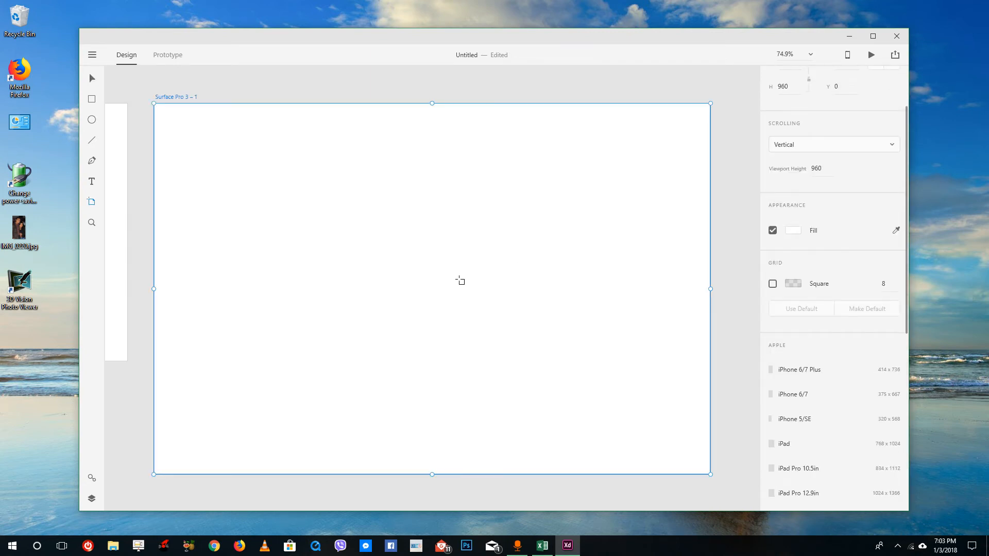
{"action": "scroll", "coordinate": [293, 303], "scroll_direction": "down", "scroll_amount": 3}
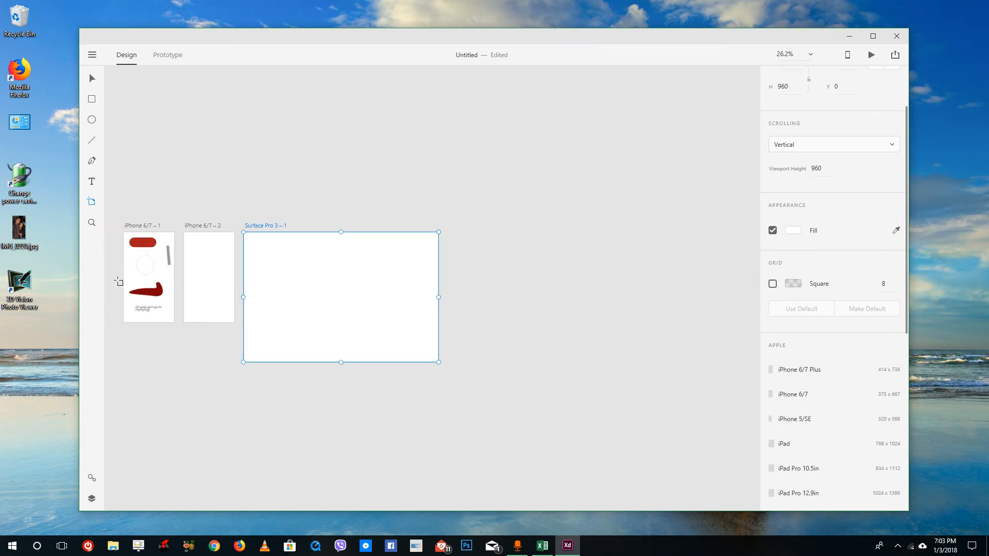
{"action": "scroll", "coordinate": [124, 284], "scroll_direction": "up", "scroll_amount": 2}
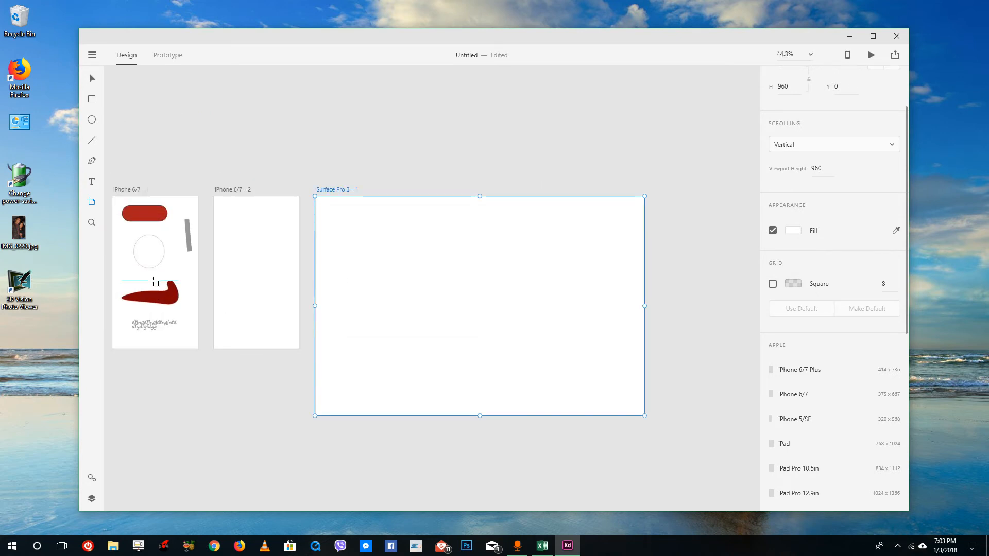
{"action": "left_click", "coordinate": [93, 202]}
{"action": "left_click", "coordinate": [145, 160]}
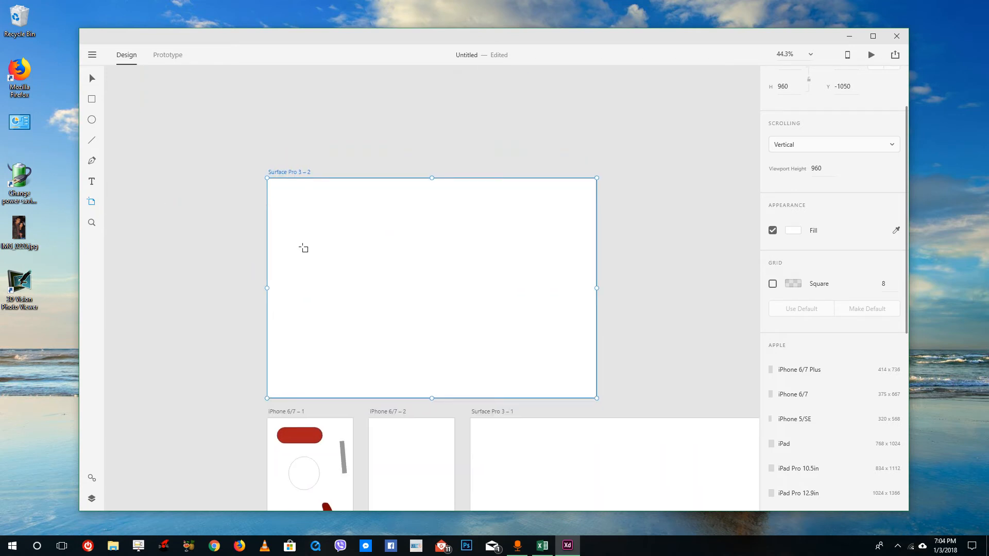
{"action": "key", "text": "ctrl+z"}
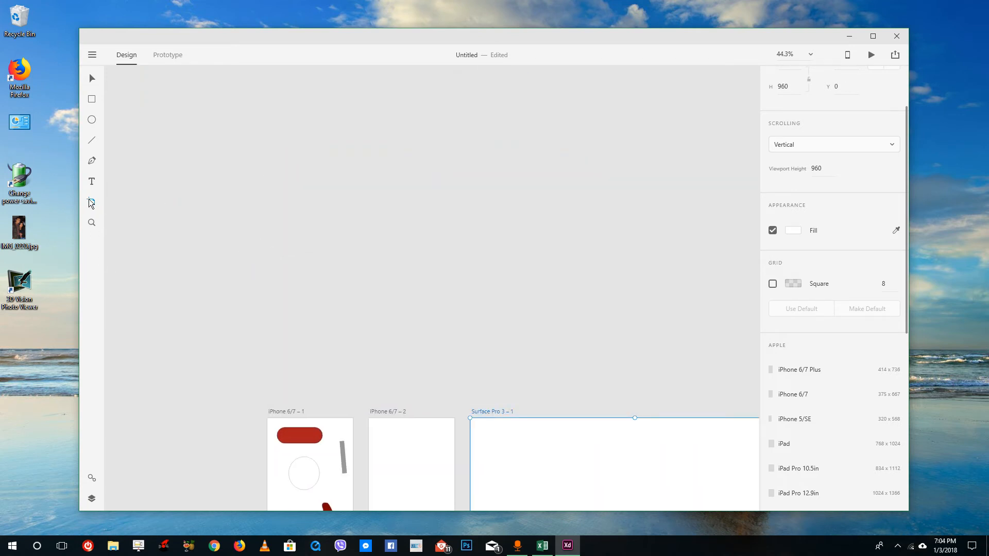
{"action": "scroll", "coordinate": [792, 275], "scroll_direction": "down", "scroll_amount": 6}
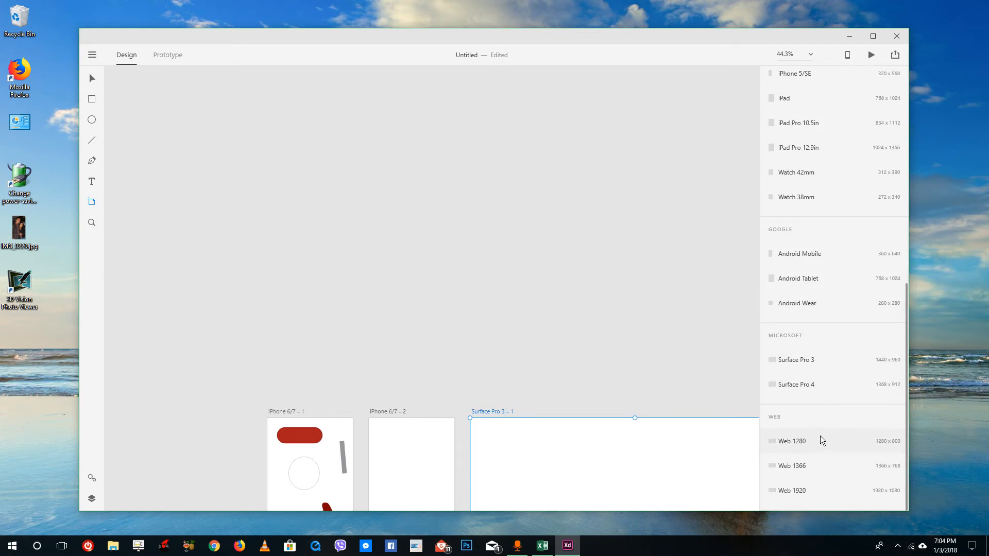
{"action": "scroll", "coordinate": [818, 431], "scroll_direction": "up", "scroll_amount": 6}
{"action": "scroll", "coordinate": [805, 361], "scroll_direction": "down", "scroll_amount": 6}
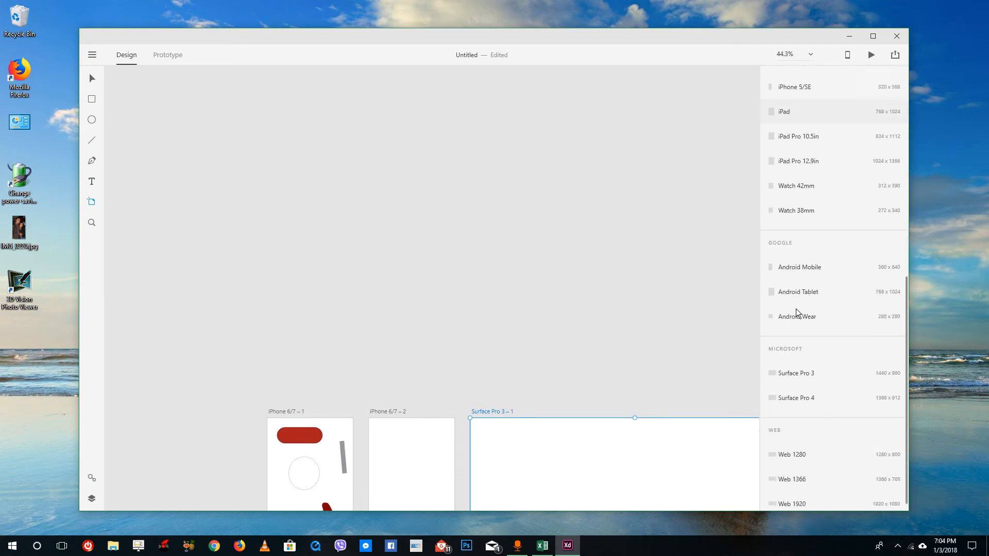
{"action": "scroll", "coordinate": [814, 372], "scroll_direction": "up", "scroll_amount": 6}
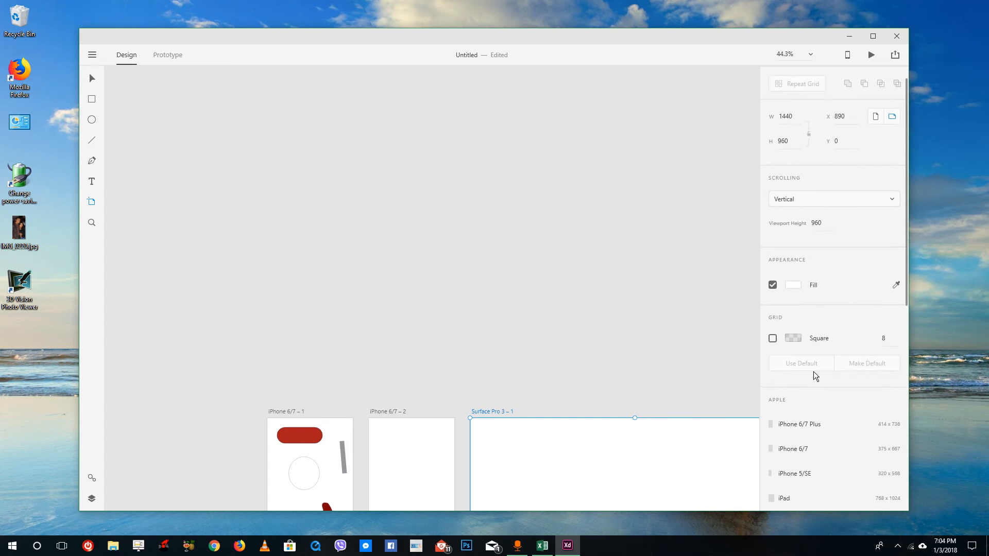
Add an Android Mobile artboard beside the Surface Pro 3 artboard
{"action": "scroll", "coordinate": [814, 372], "scroll_direction": "down", "scroll_amount": 6}
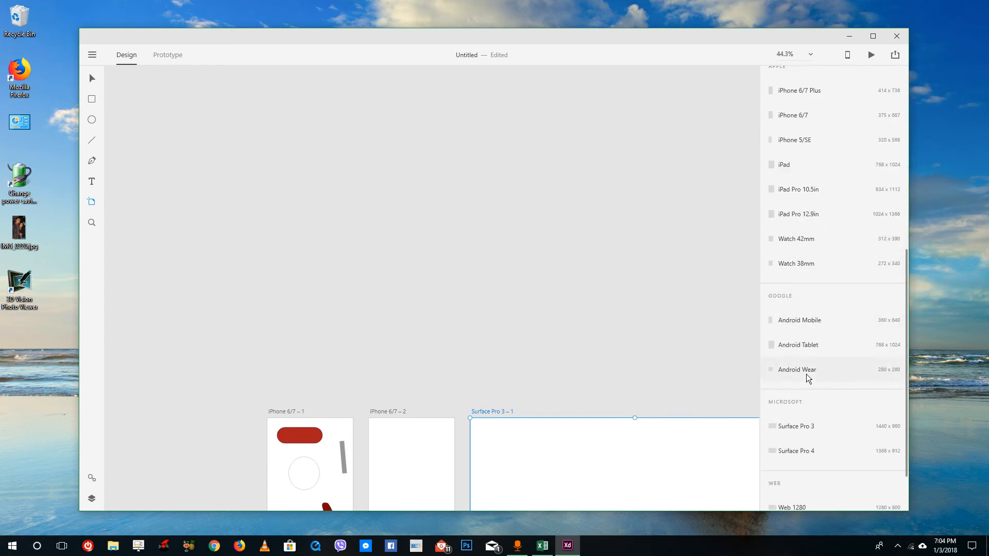
{"action": "scroll", "coordinate": [807, 377], "scroll_direction": "up", "scroll_amount": 3}
{"action": "scroll", "coordinate": [808, 405], "scroll_direction": "down", "scroll_amount": 4}
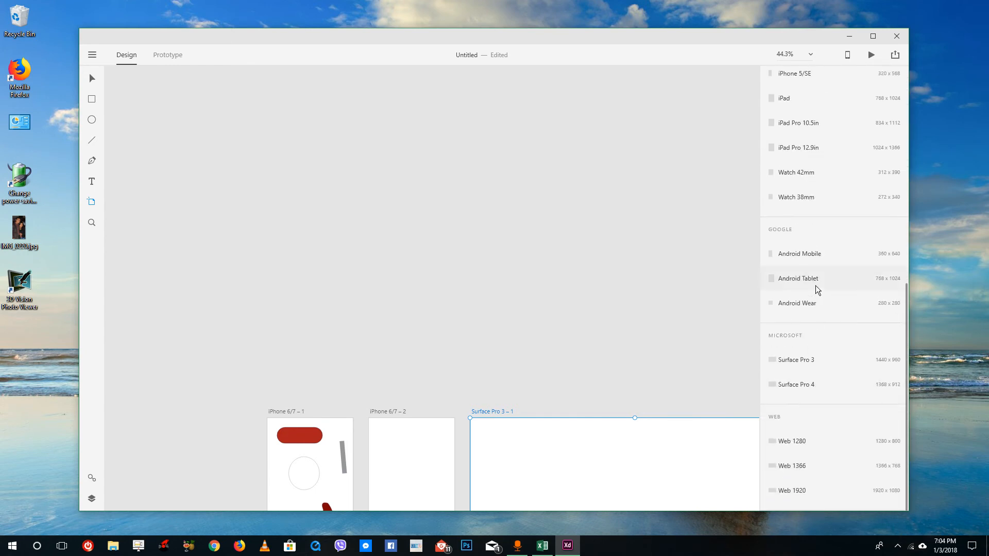
{"action": "left_click", "coordinate": [802, 255]}
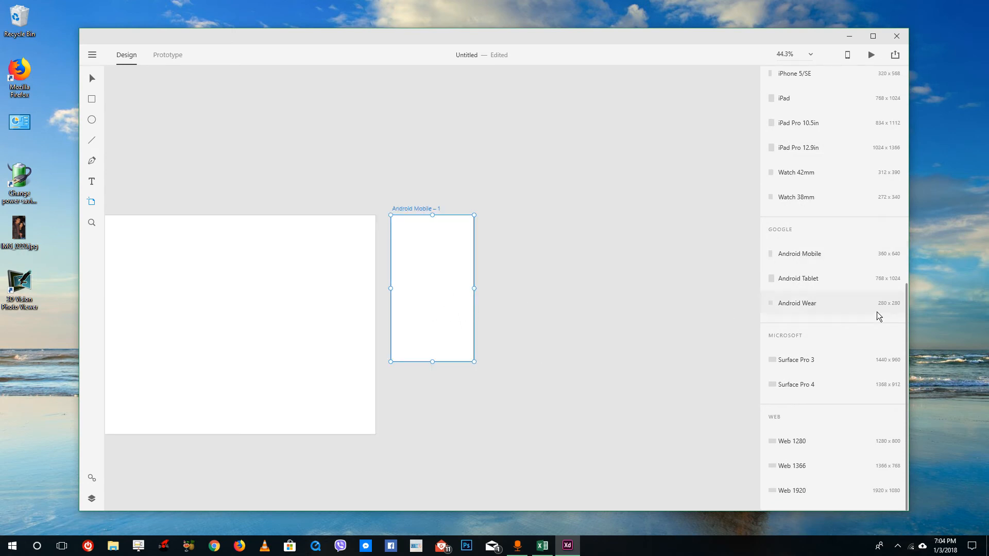
Set the width of the Android Mobile artboard to 440
{"action": "scroll", "coordinate": [876, 316], "scroll_direction": "up", "scroll_amount": 10}
{"action": "left_click", "coordinate": [794, 141]}
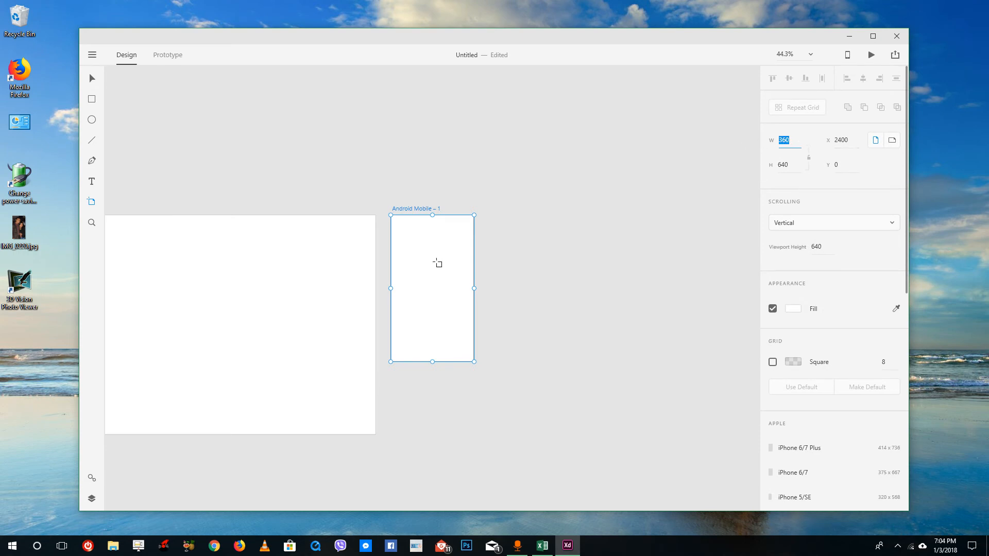
{"action": "left_click", "coordinate": [92, 78]}
{"action": "double_click", "coordinate": [451, 269]}
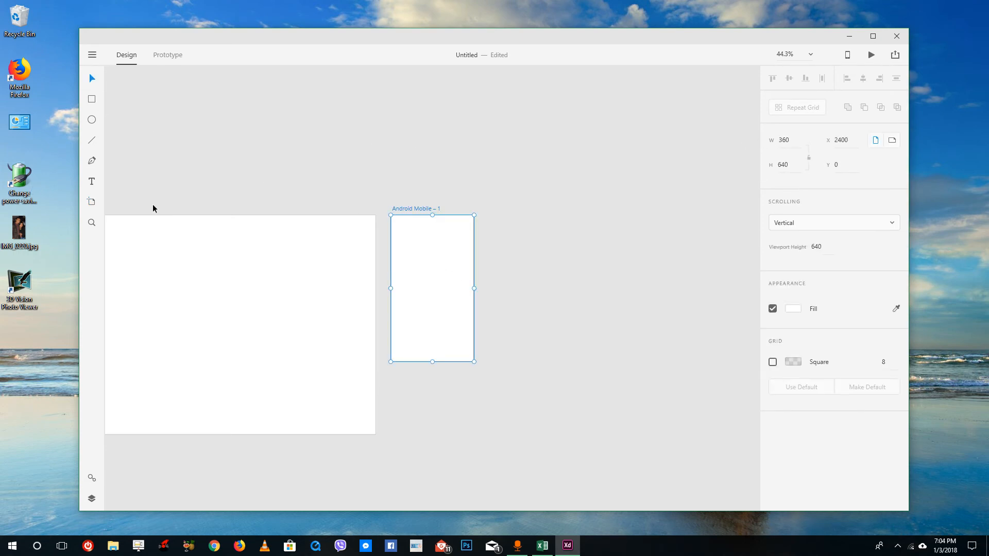
{"action": "left_click", "coordinate": [800, 143]}
{"action": "left_click", "coordinate": [797, 146]}
{"action": "left_click", "coordinate": [799, 146]}
{"action": "type", "text": "440"}
{"action": "key", "text": "Return"}
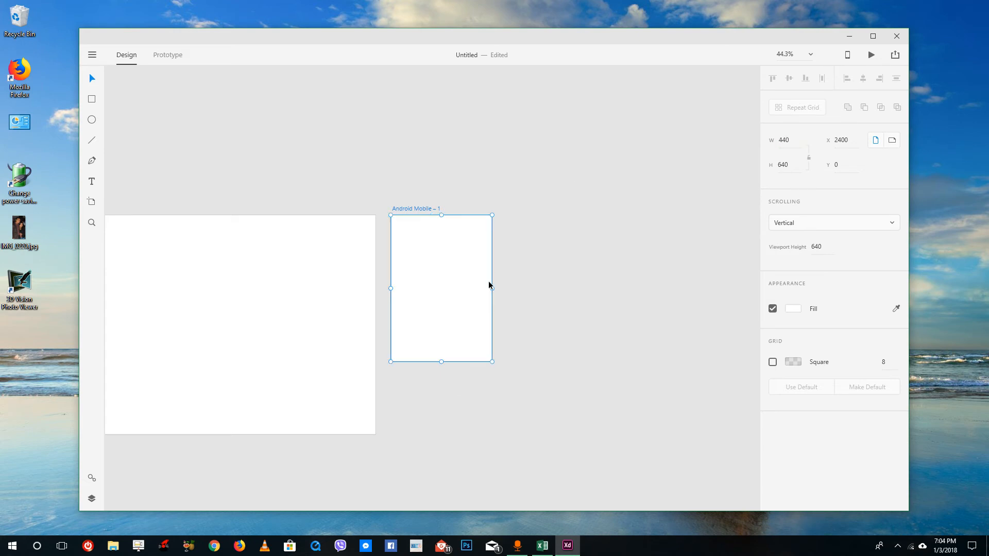
Resize the Android Mobile artboard freehand to about 642 wide and 991 high, and deselect it
{"action": "left_click_drag", "start_coordinate": [490, 287], "coordinate": [597, 301]}
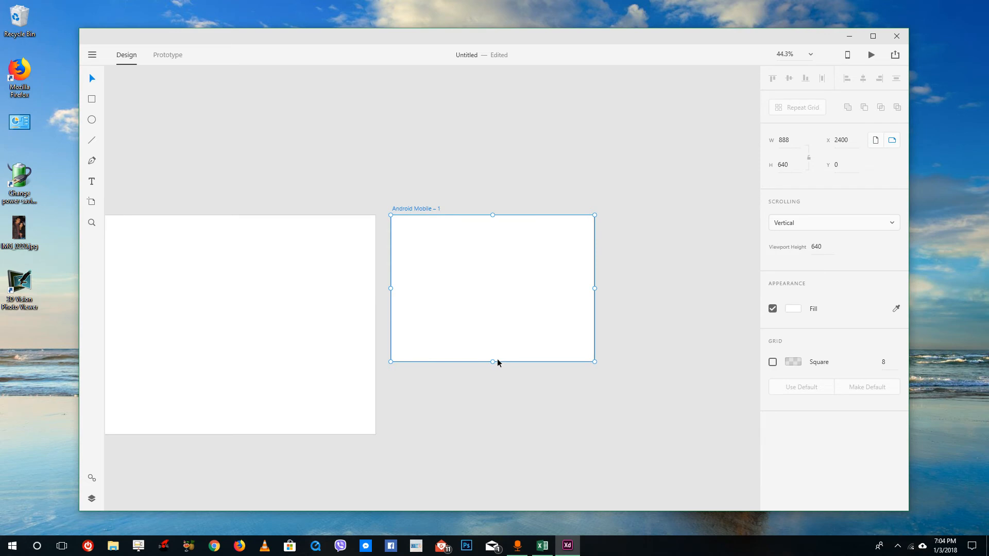
{"action": "left_click_drag", "start_coordinate": [490, 360], "coordinate": [490, 442]}
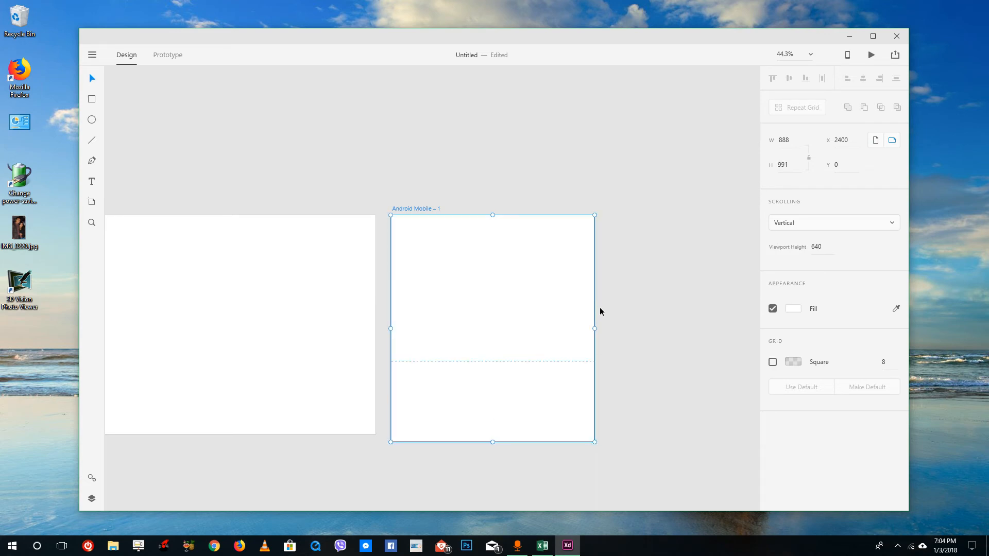
{"action": "left_click_drag", "start_coordinate": [595, 328], "coordinate": [538, 329]}
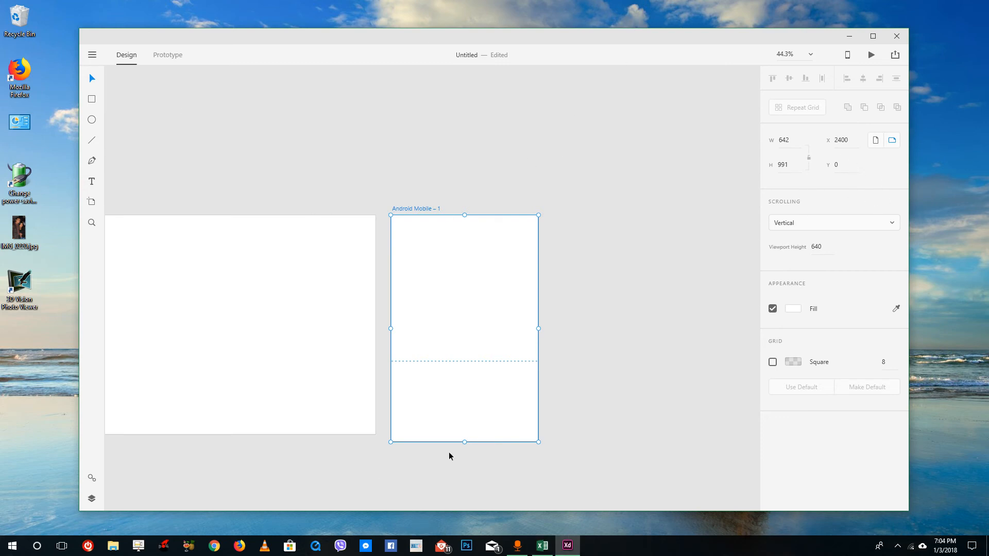
{"action": "left_click", "coordinate": [298, 130]}
Draw three rectangles on the Surface Pro 3 artboard, the last about 143 by 173 and overlapping the second
{"action": "mouse_move", "coordinate": [171, 207]}
{"action": "left_mouse_down"}
{"action": "mouse_move", "coordinate": [465, 204]}
{"action": "mouse_move", "coordinate": [183, 209]}
{"action": "left_mouse_up"}
{"action": "scroll", "coordinate": [495, 260], "scroll_direction": "up", "scroll_amount": 3}
{"action": "scroll", "coordinate": [196, 182], "scroll_direction": "down", "scroll_amount": 1}
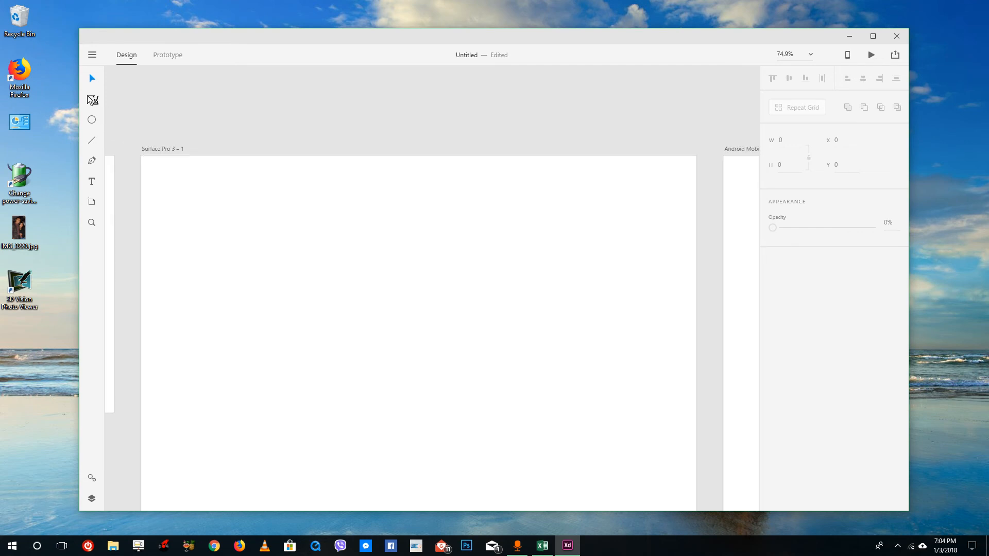
{"action": "left_click_drag", "start_coordinate": [222, 183], "coordinate": [291, 233]}
{"action": "left_click_drag", "start_coordinate": [305, 248], "coordinate": [365, 295]}
{"action": "left_click_drag", "start_coordinate": [261, 277], "coordinate": [316, 343]}
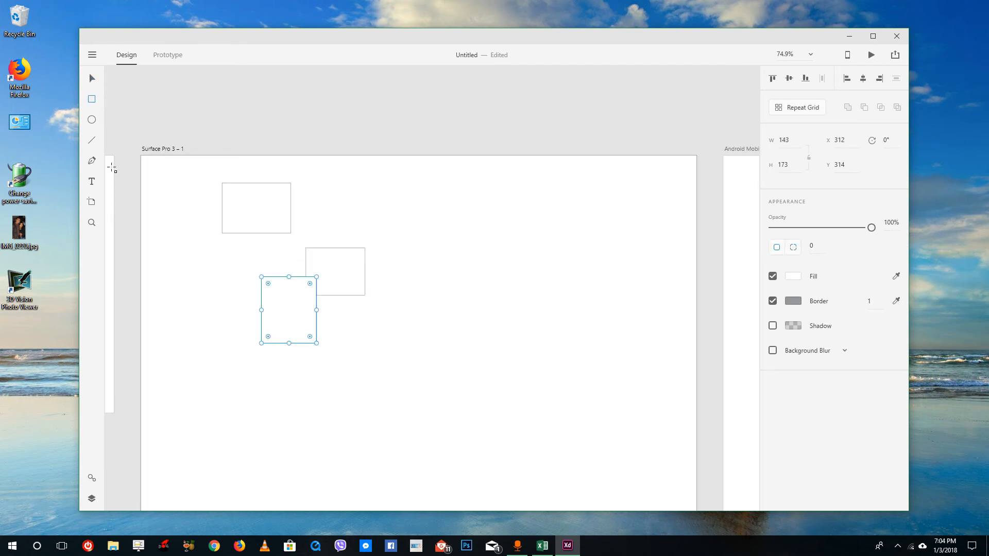
Align the three rectangles along their bottom edges and distribute them horizontally
{"action": "left_click", "coordinate": [89, 78]}
{"action": "left_click_drag", "start_coordinate": [241, 143], "coordinate": [455, 343]}
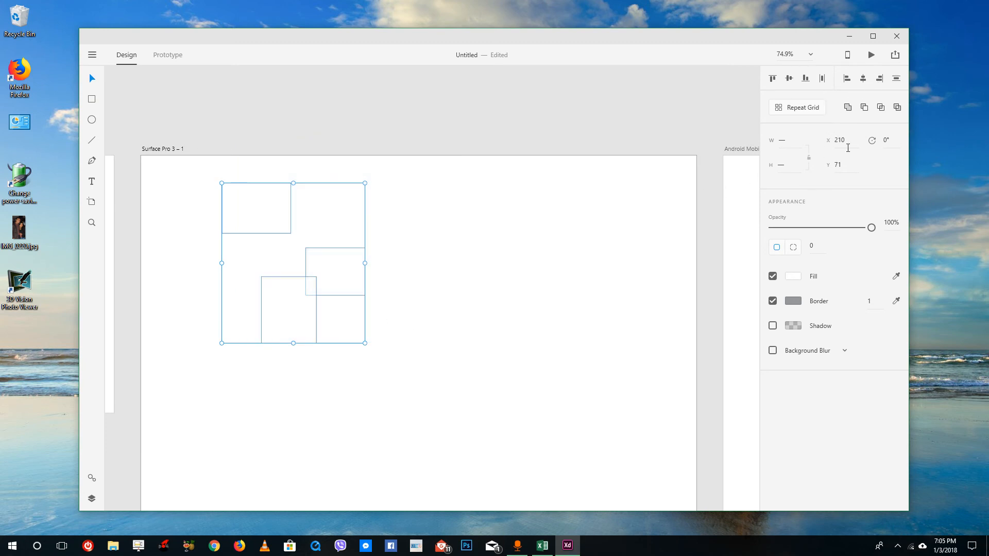
{"action": "left_click", "coordinate": [805, 82]}
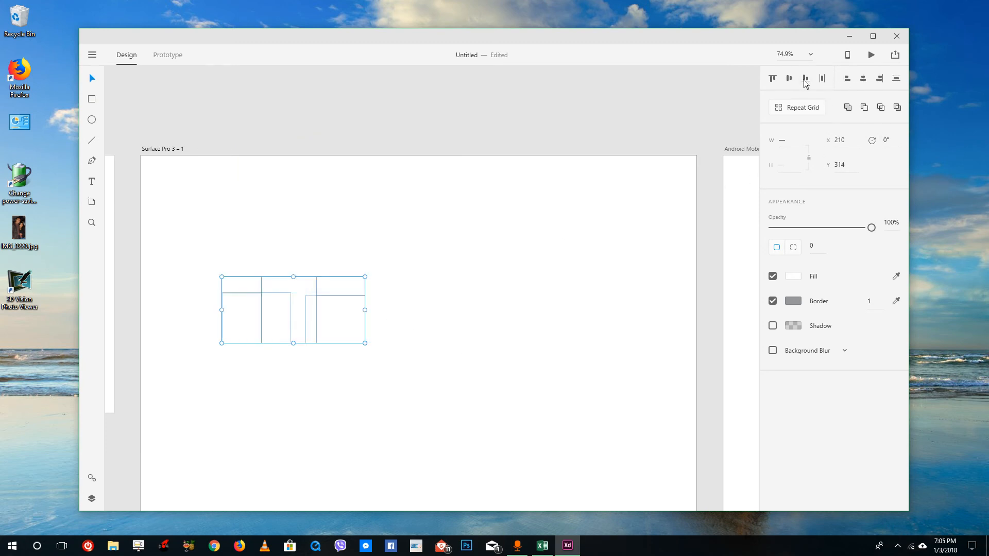
{"action": "left_click", "coordinate": [773, 80]}
{"action": "left_click", "coordinate": [806, 82]}
{"action": "left_click", "coordinate": [823, 80]}
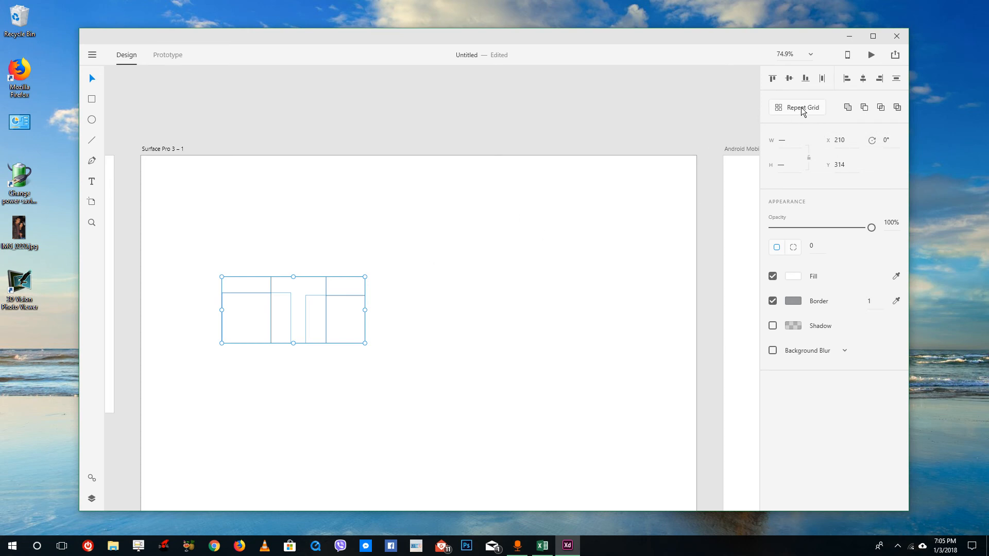
Move the right rectangle up over the middle one's upper corner and unite the two with the Add operation
{"action": "left_click", "coordinate": [412, 321]}
{"action": "left_click_drag", "start_coordinate": [353, 324], "coordinate": [352, 281]}
{"action": "left_click_drag", "start_coordinate": [287, 241], "coordinate": [367, 294]}
{"action": "left_click", "coordinate": [393, 285]}
{"action": "left_click_drag", "start_coordinate": [300, 245], "coordinate": [342, 280]}
{"action": "left_click", "coordinate": [848, 109]}
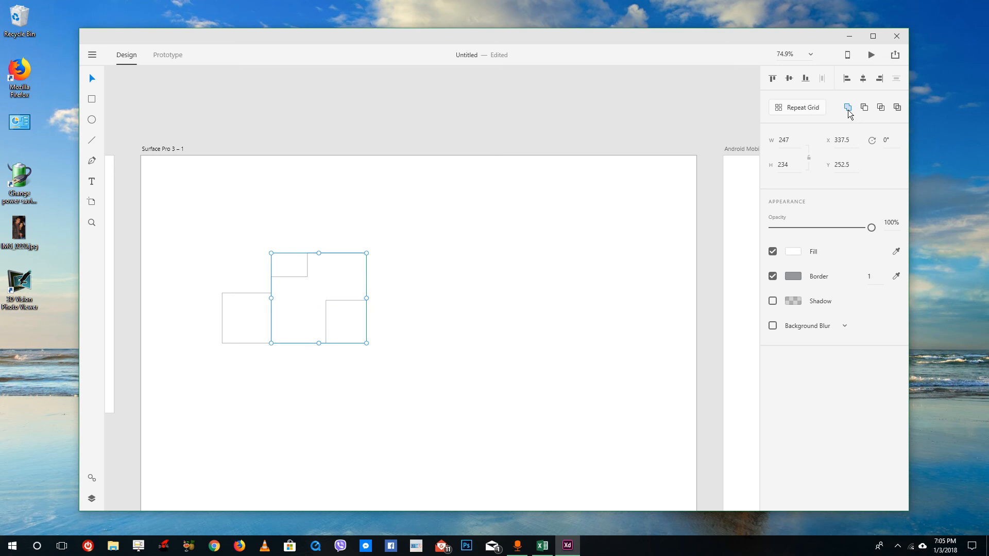
Move the remaining rectangle onto the lower-right notch of the united shape
{"action": "left_click", "coordinate": [678, 188]}
{"action": "left_click", "coordinate": [249, 323]}
{"action": "left_click_drag", "start_coordinate": [249, 324], "coordinate": [343, 312]}
{"action": "right_click", "coordinate": [362, 312]}
{"action": "left_click", "coordinate": [357, 313]}
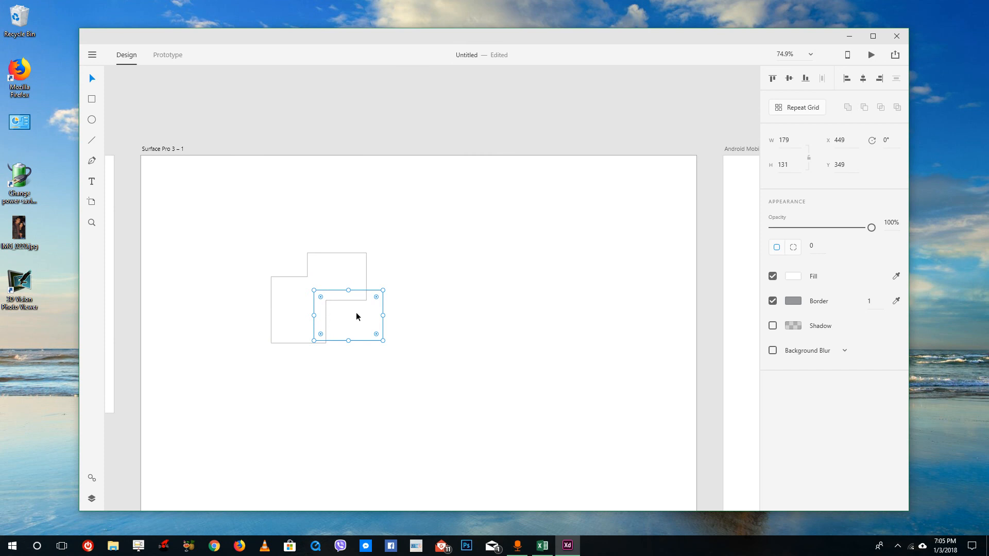
Shift the rectangle slightly left, cut and repaste it, and subtract it from the united shape
{"action": "key", "text": "ctrl+v"}
{"action": "mouse_move", "coordinate": [361, 314]}
{"action": "left_mouse_down"}
{"action": "mouse_move", "coordinate": [354, 360]}
{"action": "mouse_move", "coordinate": [350, 311]}
{"action": "left_mouse_up"}
{"action": "left_click", "coordinate": [410, 366]}
{"action": "left_click", "coordinate": [361, 315]}
{"action": "key", "text": "ctrl+x"}
{"action": "key", "text": "ctrl+v"}
{"action": "left_click_drag", "start_coordinate": [488, 414], "coordinate": [293, 238]}
{"action": "left_click", "coordinate": [864, 107]}
{"action": "left_click", "coordinate": [435, 313]}
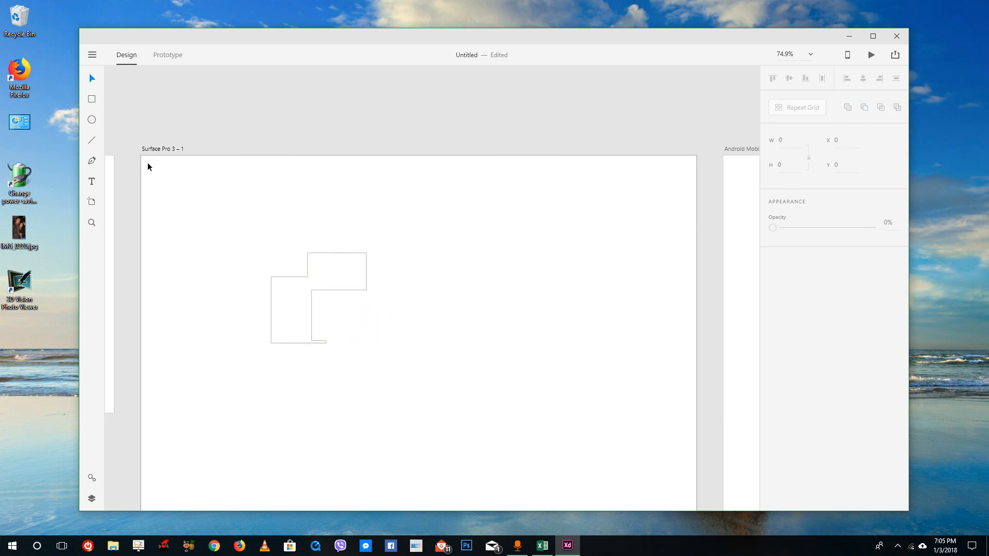
Draw an ellipse about 226 by 212 over the shape and intersect the two
{"action": "left_click", "coordinate": [92, 120]}
{"action": "left_click_drag", "start_coordinate": [265, 240], "coordinate": [338, 315]}
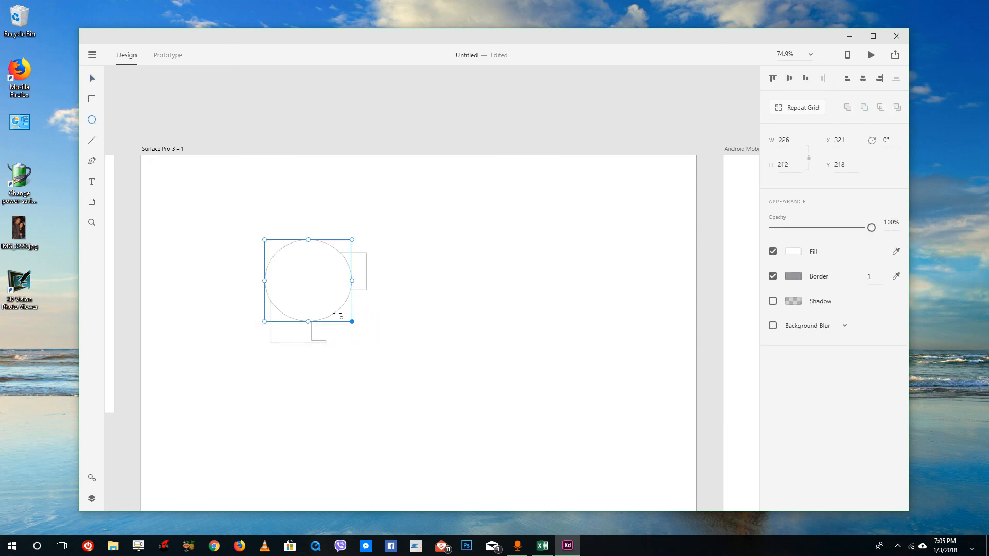
{"action": "left_click", "coordinate": [92, 78]}
{"action": "left_click_drag", "start_coordinate": [250, 214], "coordinate": [445, 344]}
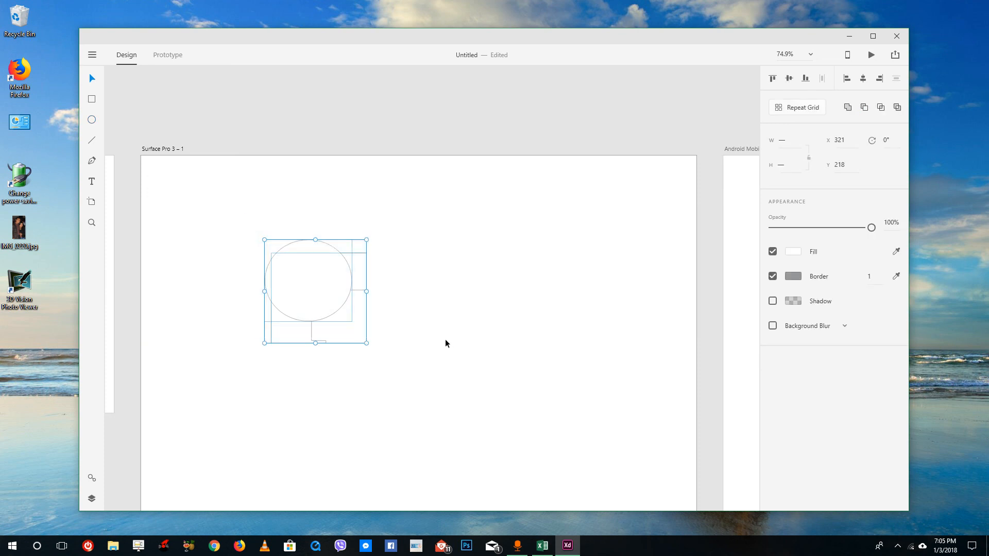
{"action": "left_click", "coordinate": [880, 107]}
{"action": "left_click", "coordinate": [423, 338]}
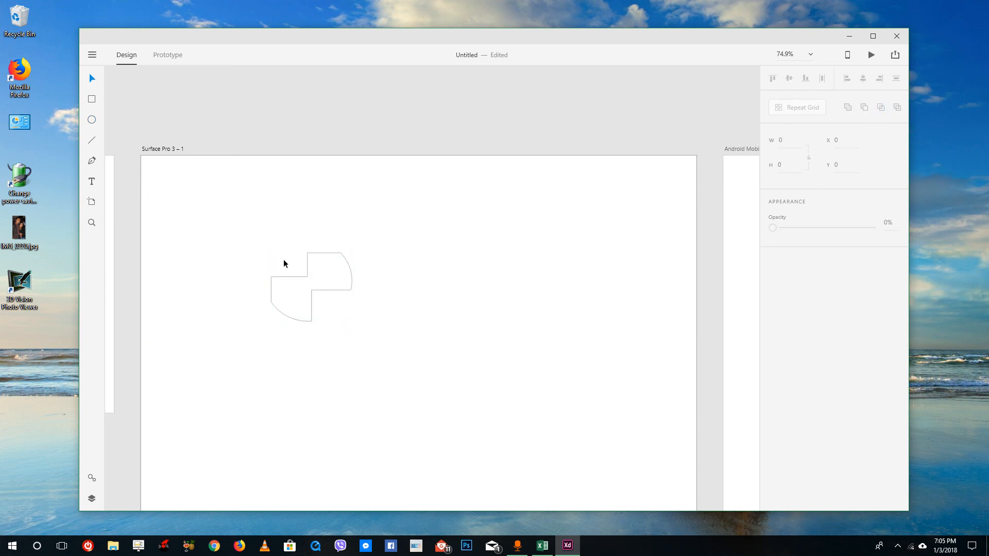
Draw a rectangle overlapping the upper-right part of the intersected shape and combine both with Exclude Overlap
{"action": "left_click", "coordinate": [296, 278]}
{"action": "left_click", "coordinate": [93, 99]}
{"action": "left_click_drag", "start_coordinate": [398, 297], "coordinate": [311, 233]}
{"action": "left_click", "coordinate": [93, 78]}
{"action": "left_click_drag", "start_coordinate": [257, 201], "coordinate": [458, 333]}
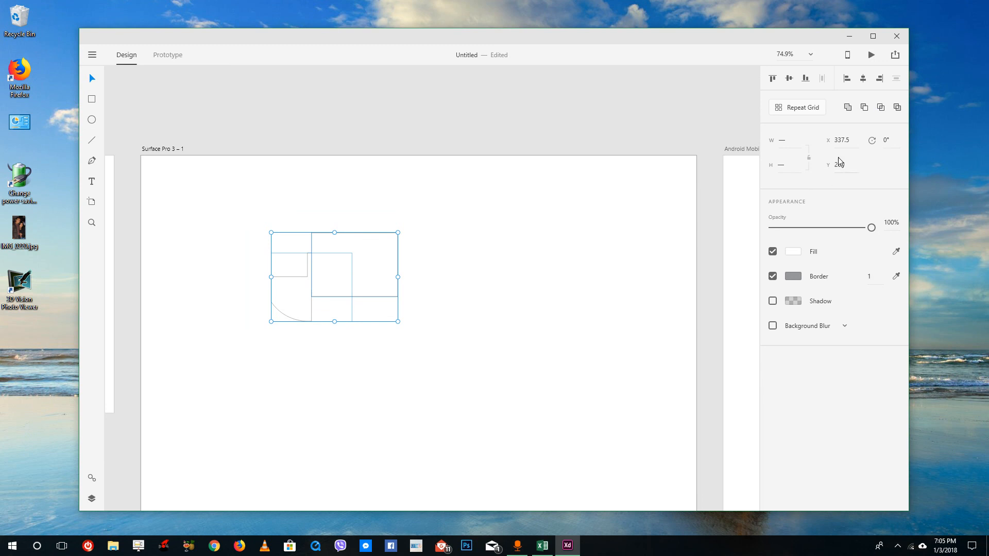
{"action": "left_click", "coordinate": [899, 107]}
{"action": "left_click", "coordinate": [333, 258]}
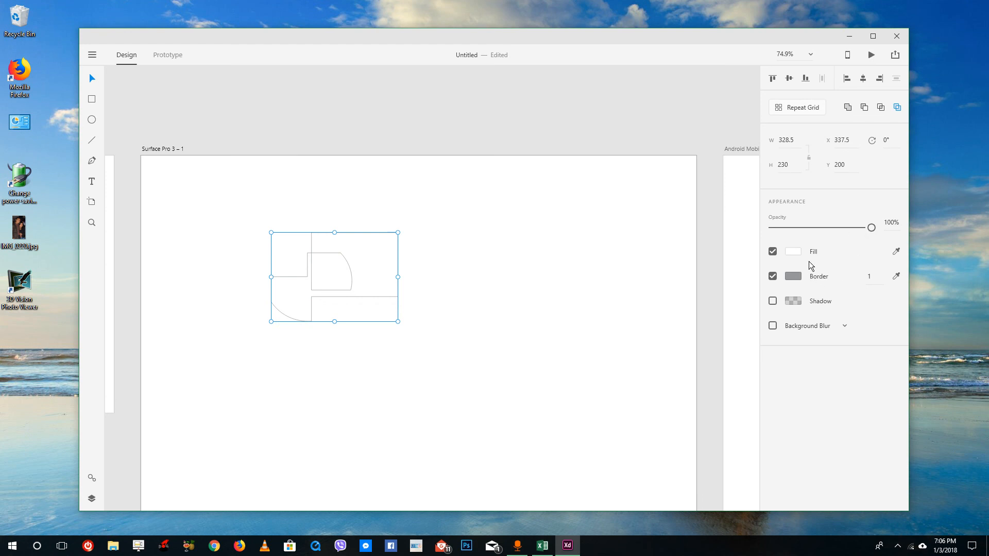
Fill the combined shape with the dark red #AA0303
{"action": "left_click", "coordinate": [794, 252]}
{"action": "left_click_drag", "start_coordinate": [706, 218], "coordinate": [718, 208]}
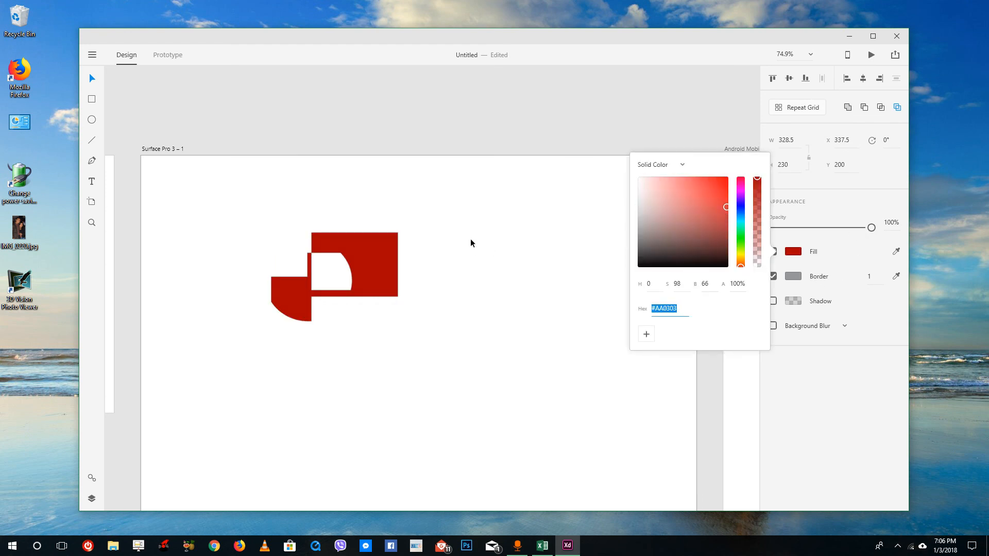
{"action": "left_click", "coordinate": [510, 225]}
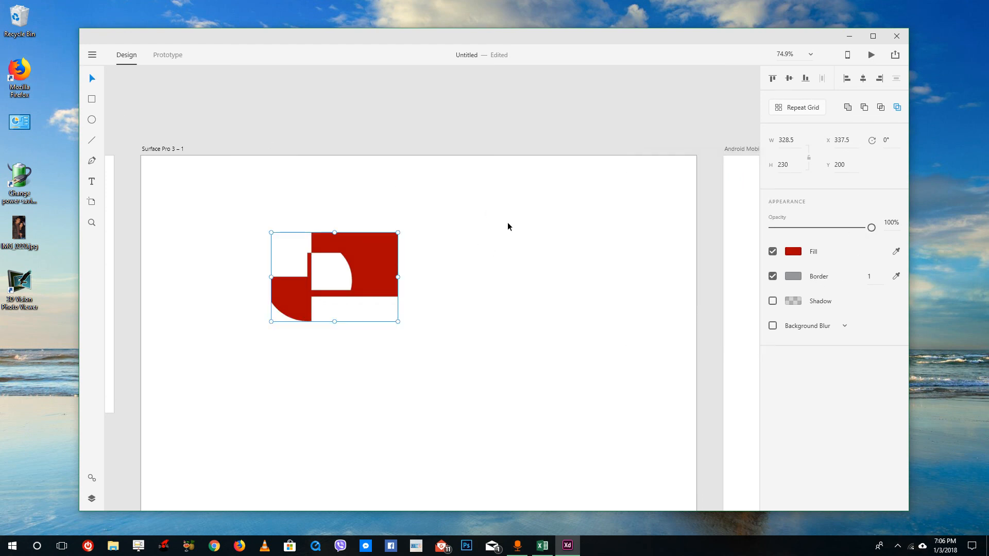